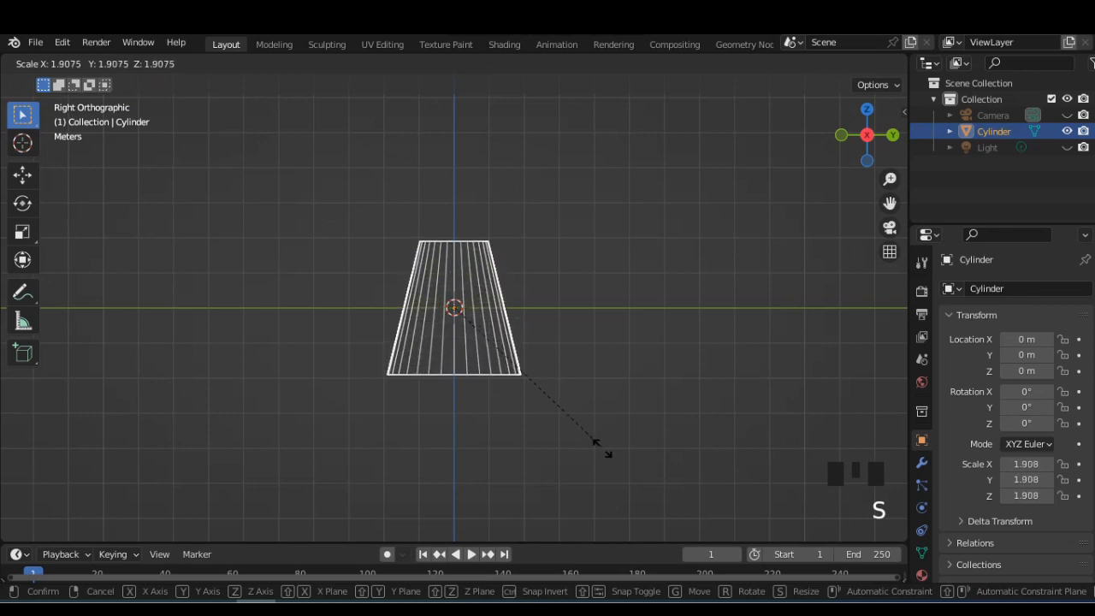
# Scale the cylinder's top vertex ring narrower to strengthen the body's taper
pyautogui.press('Tab')
pyautogui.moveTo(374, 208); pyautogui.dragTo(538, 252)
pyautogui.press('s')
pyautogui.click(605, 261)
# Resize the cylinder's bottom vertex ring and show the tapered body in solid shading
pyautogui.moveTo(604, 261); pyautogui.dragTo(753, 291, button='middle')
pyautogui.moveTo(377, 342); pyautogui.dragTo(539, 428)
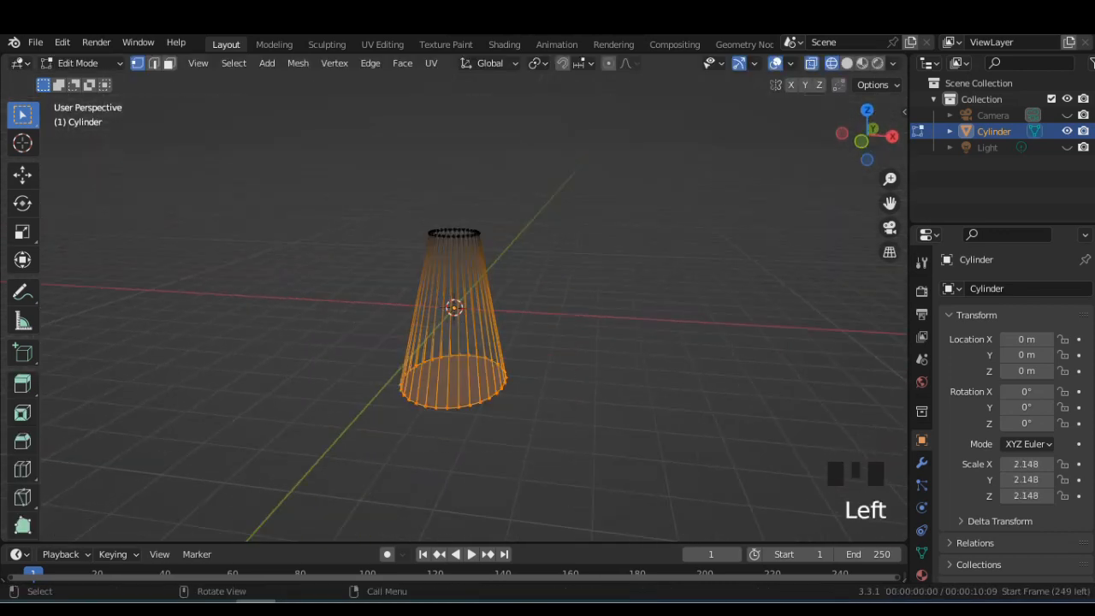
pyautogui.press('s')
pyautogui.click(611, 391)
pyautogui.moveTo(611, 392)
pyautogui.mouseDown(button='middle')
pyautogui.moveTo(625, 391)
pyautogui.moveTo(574, 391)
pyautogui.moveTo(488, 445)
pyautogui.moveTo(471, 394)
pyautogui.moveTo(463, 445)
pyautogui.moveTo(484, 377)
pyautogui.mouseUp(button='middle')
pyautogui.press('Tab')
pyautogui.hotkey('shift', 'z')
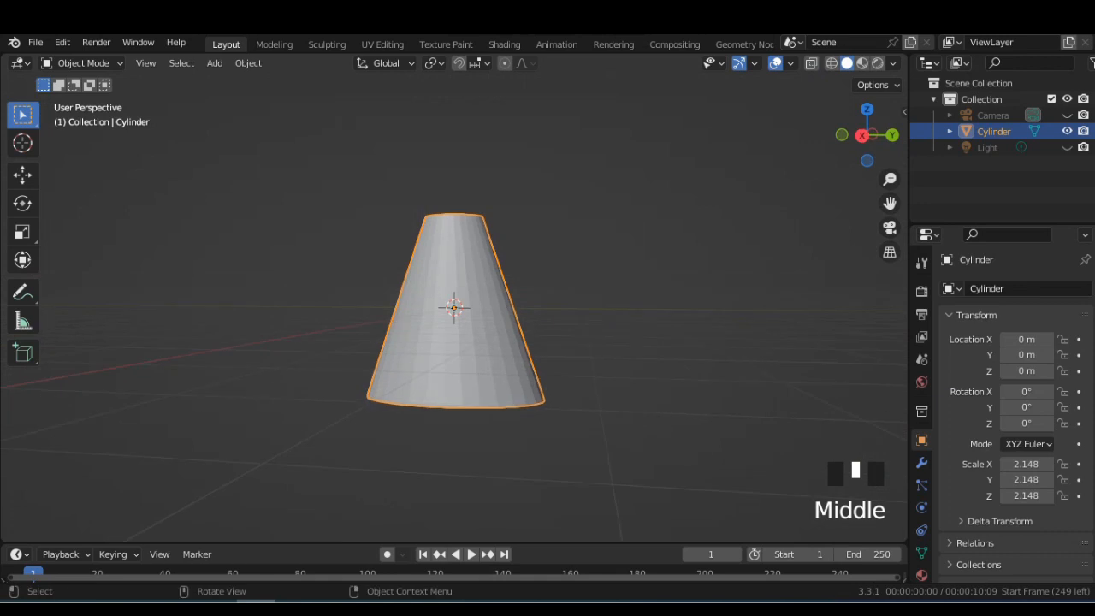
# Cut seven evenly spaced horizontal edge loops around the tapered body
pyautogui.scroll(2, 454, 308)
pyautogui.press('Tab')
pyautogui.hotkey('ctrl', 'r')
pyautogui.scroll(1, 454, 343)
pyautogui.scroll(1, 454, 343)
pyautogui.click(454, 343)
pyautogui.keyDown('shift'); pyautogui.moveTo(453, 342); pyautogui.dragTo(503, 344, button='middle'); pyautogui.keyUp('shift')
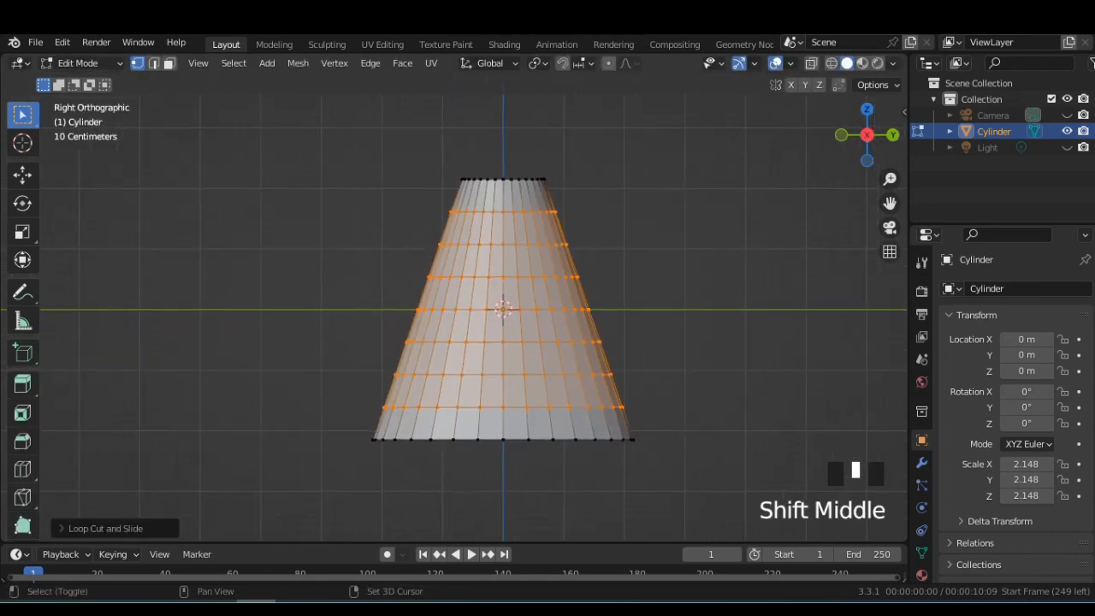
# Knife-cut an inverted V into the body's side, from the centre of the third loop down to the lowest loop on both sides
pyautogui.click(23, 497)
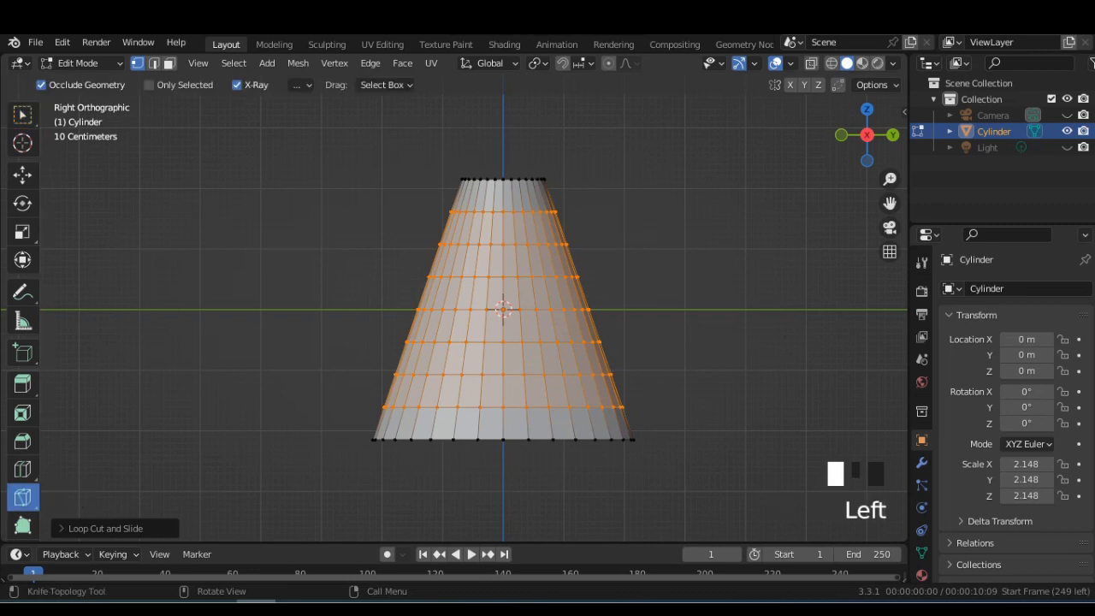
pyautogui.click(502, 276)
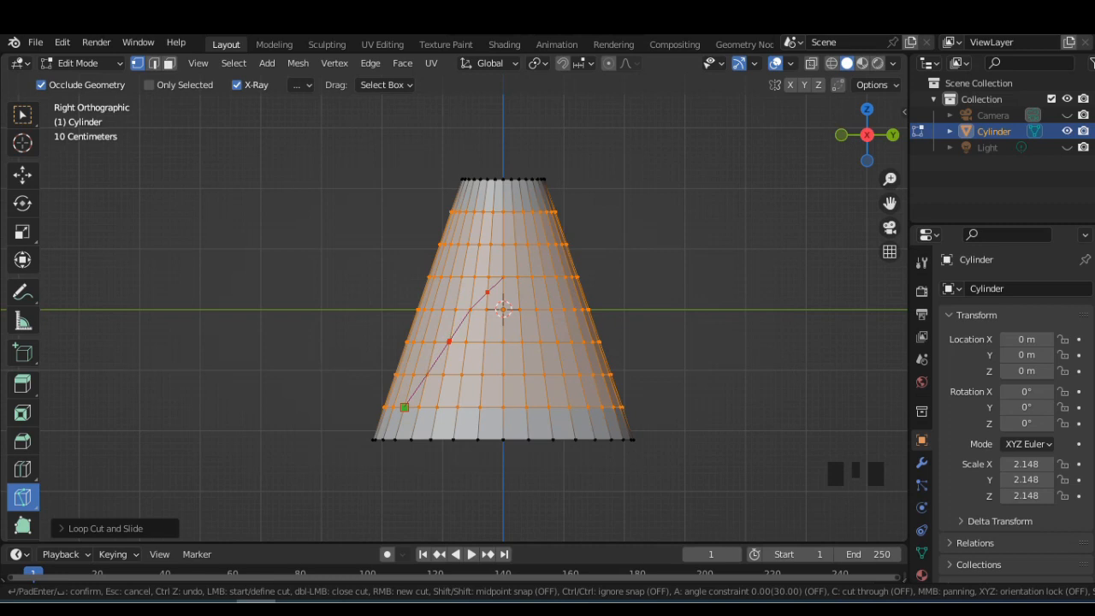
pyautogui.press('Return')
pyautogui.click(502, 276)
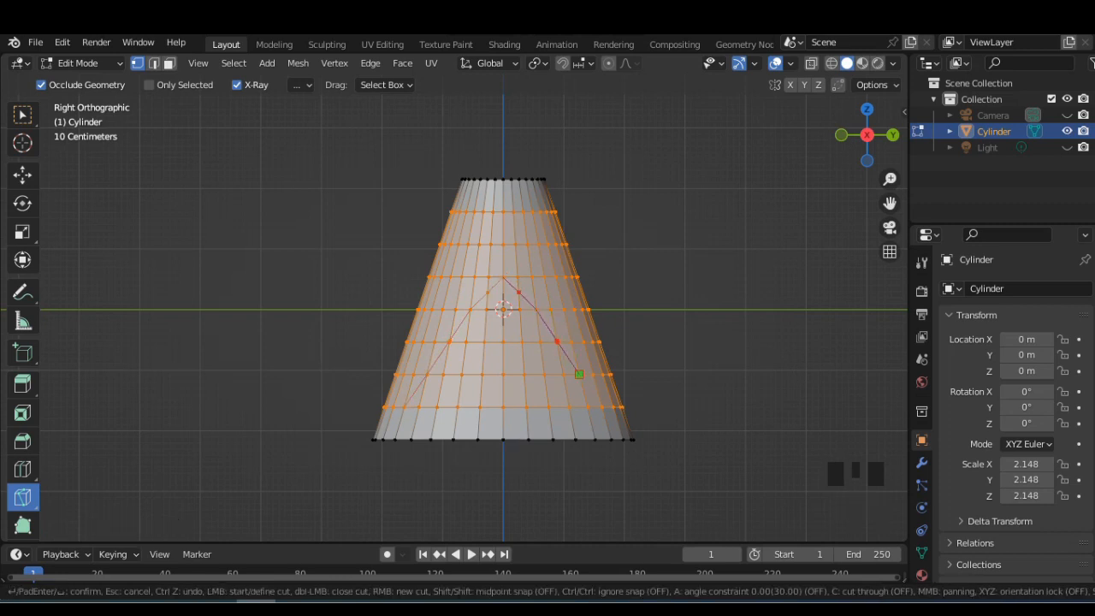
pyautogui.press('Return')
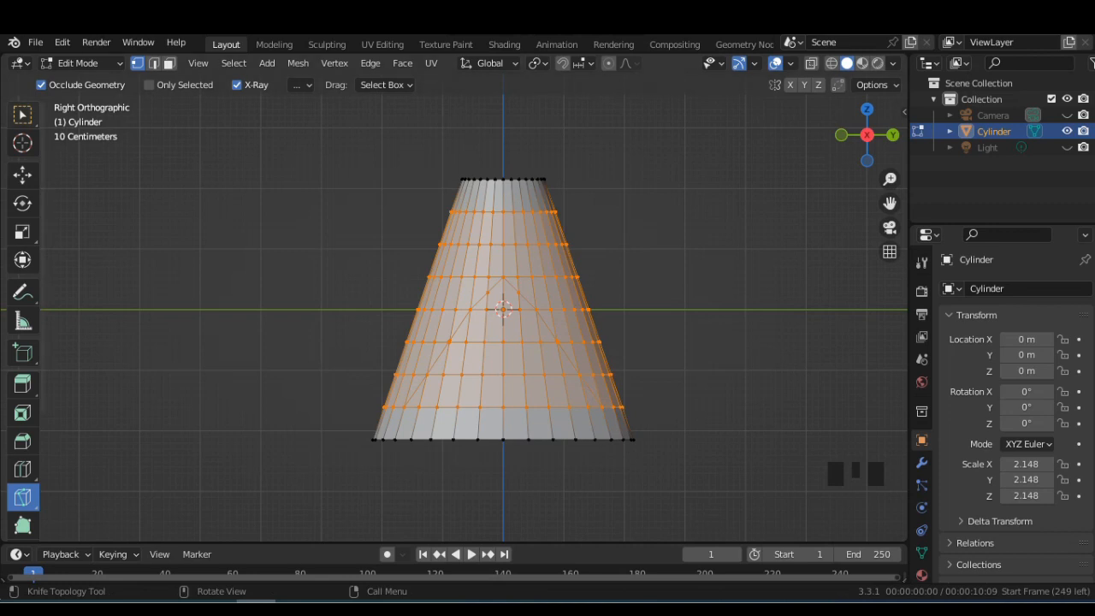
# Select all the faces inside the inverted V down to the lowest loop and separate them into their own object
pyautogui.click(22, 113)
pyautogui.click(169, 63)
pyautogui.click(495, 298)
pyautogui.keyDown('shift'); pyautogui.click(512, 298); pyautogui.keyUp('shift')
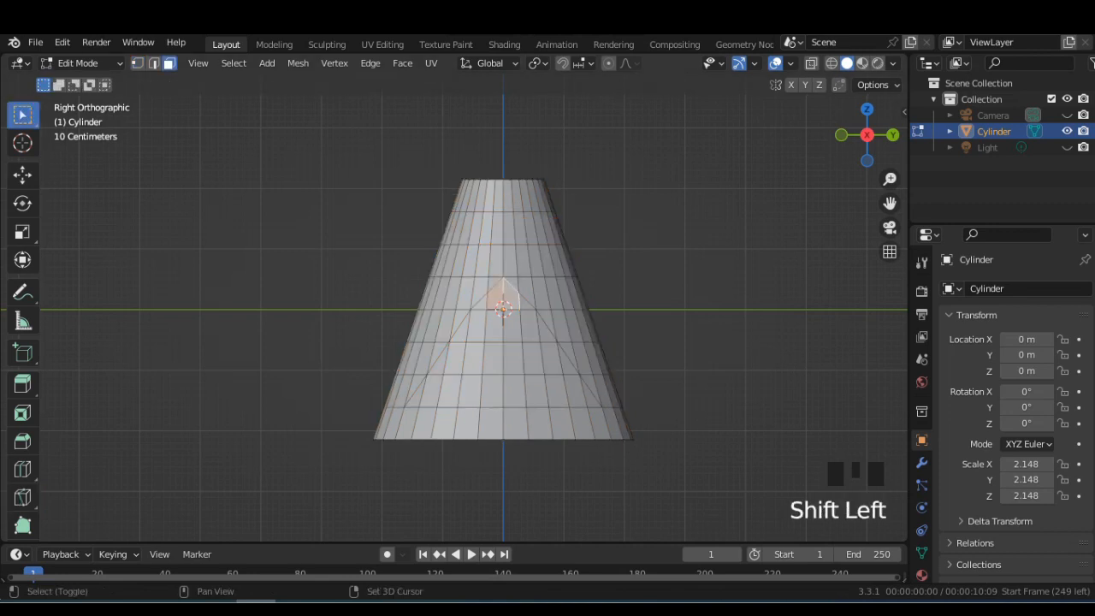
pyautogui.keyDown('shift'); pyautogui.moveTo(452, 358); pyautogui.dragTo(561, 406); pyautogui.keyUp('shift')
pyautogui.keyDown('shift'); pyautogui.click(568, 409); pyautogui.keyUp('shift')
pyautogui.hotkey('ctrl', 'z')
pyautogui.keyDown('shift'); pyautogui.click(566, 376); pyautogui.keyUp('shift')
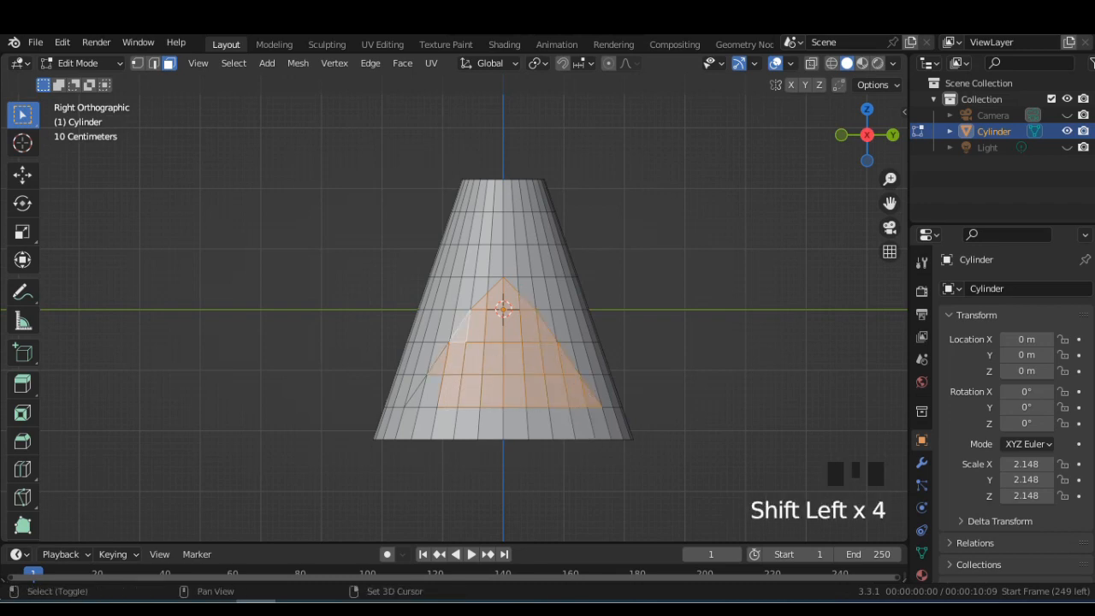
pyautogui.keyDown('shift'); pyautogui.click(418, 397); pyautogui.keyUp('shift')
pyautogui.scroll(-2, 417, 397)
pyautogui.scroll(3, 418, 397)
pyautogui.keyDown('shift'); pyautogui.moveTo(417, 397); pyautogui.dragTo(389, 399, button='middle'); pyautogui.keyUp('shift')
pyautogui.scroll(-1, 428, 317)
pyautogui.press('p')
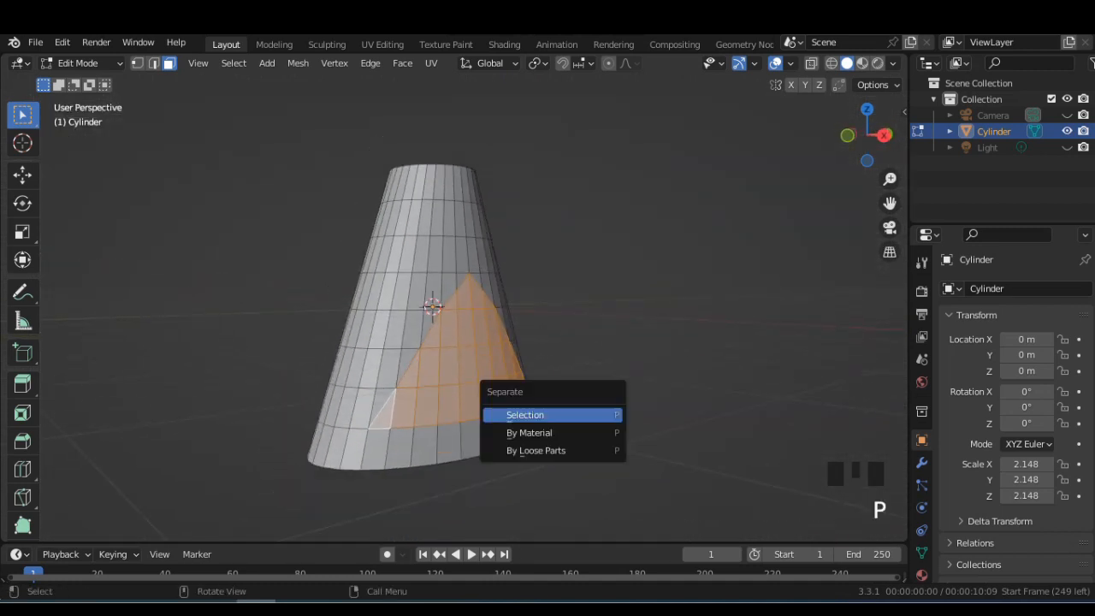
pyautogui.click(530, 416)
pyautogui.press('Tab')
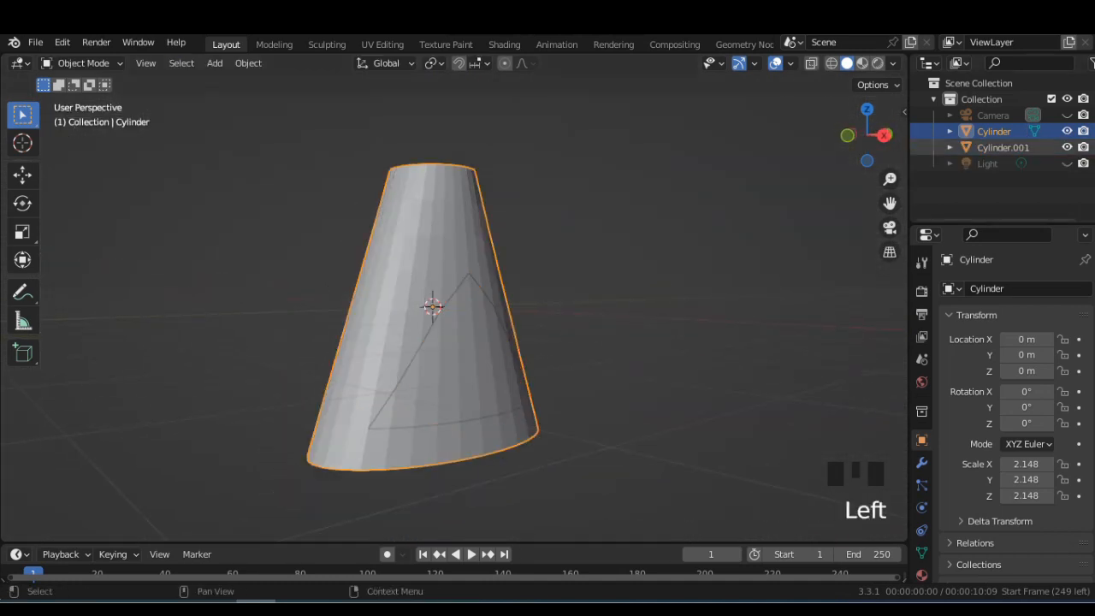
# Hide the separated triangular panel to inspect the opening in the body, and show it again
pyautogui.click(1067, 147)
pyautogui.scroll(1, 454, 306)
pyautogui.moveTo(454, 306)
pyautogui.mouseDown(button='middle')
pyautogui.moveTo(479, 354)
pyautogui.moveTo(432, 338)
pyautogui.moveTo(445, 317)
pyautogui.mouseUp(button='middle')
pyautogui.click(1067, 147)
pyautogui.scroll(-2, 479, 325)
# Try extruding the body's bottom face and scaling it outward into a flange
pyautogui.press('Tab')
pyautogui.click(428, 409)
pyautogui.moveTo(428, 409); pyautogui.dragTo(648, 414, button='middle')
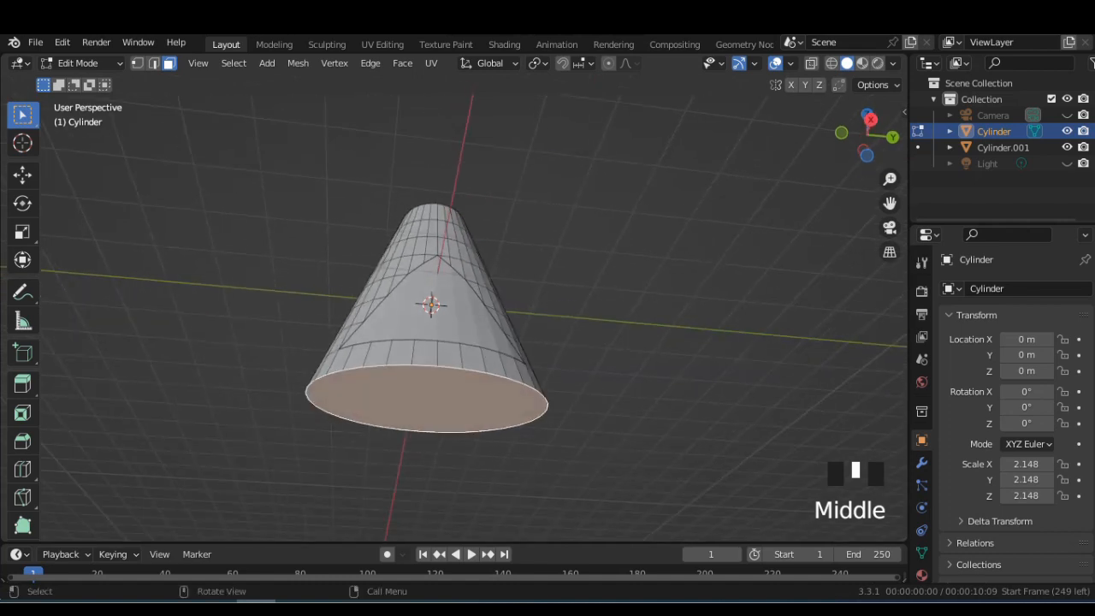
pyautogui.press('e')
pyautogui.press('s')
pyautogui.click(665, 415)
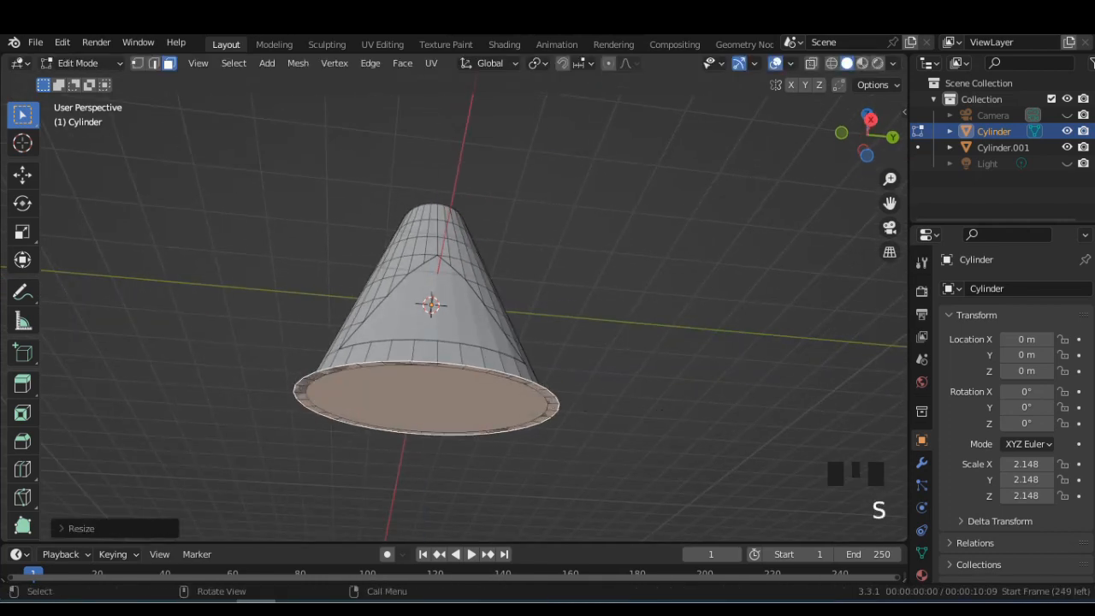
# Try lowering the extruded bottom rim slightly along the Z axis
pyautogui.click(870, 120)
pyautogui.press('g')
pyautogui.press('z')
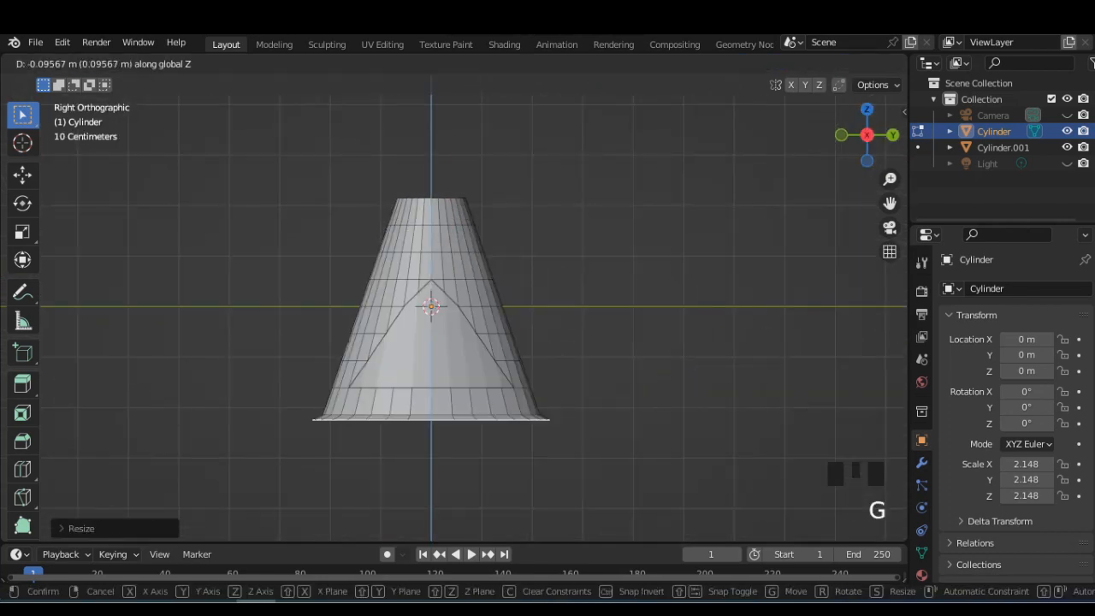
pyautogui.press('Return')
pyautogui.scroll(2, 454, 308)
pyautogui.keyDown('shift'); pyautogui.moveTo(453, 347); pyautogui.dragTo(453, 180, button='middle'); pyautogui.keyUp('shift')
pyautogui.click(868, 135)
# Undo the bottom flange extrusion along with its scaling and downward move
pyautogui.hotkey('ctrl', 'z')
pyautogui.hotkey('ctrl', 'z')
pyautogui.click(137, 62)
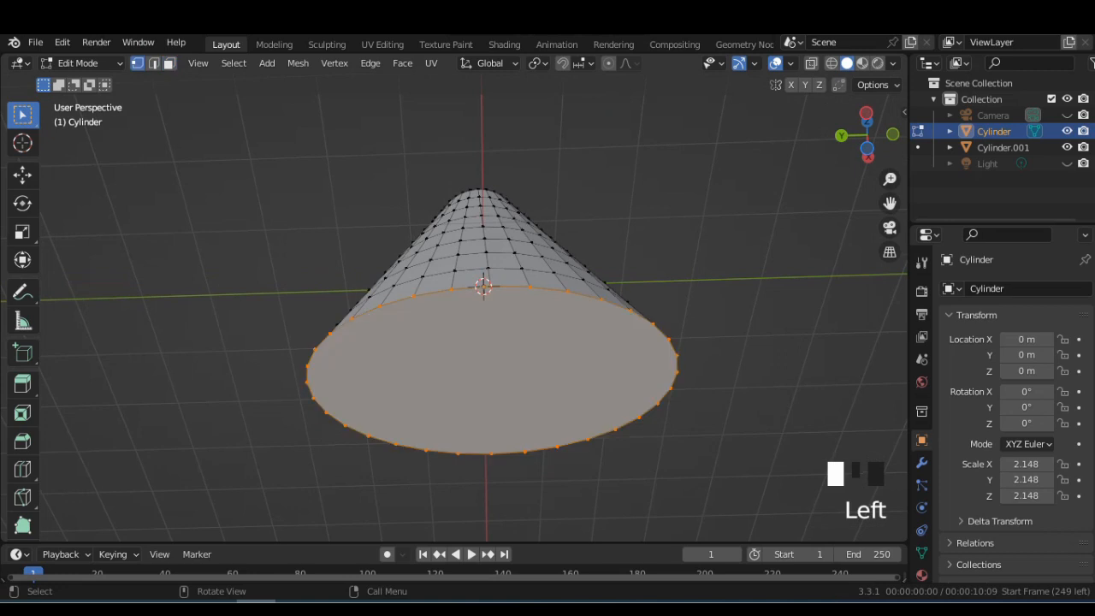
pyautogui.click(530, 286)
pyautogui.hotkey('ctrl', 'z')
pyautogui.hotkey('ctrl', 'z')
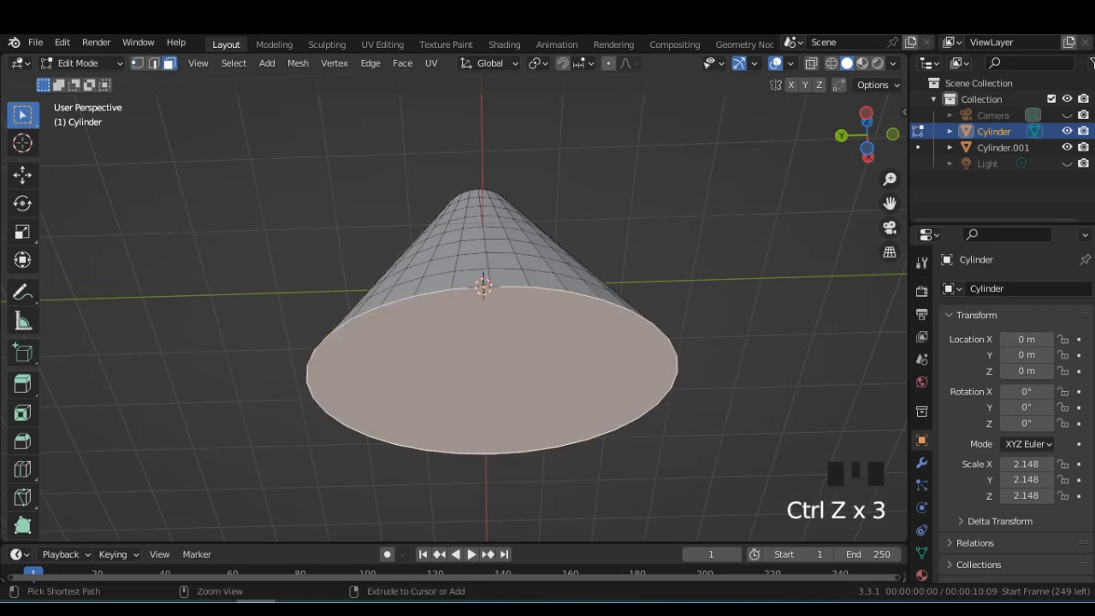
pyautogui.hotkey('ctrl', 'z')
# Extrude the body's bottom vertex ring in place and scale it outward by about 1.11
pyautogui.keyDown('alt'); pyautogui.click(568, 291); pyautogui.keyUp('alt')
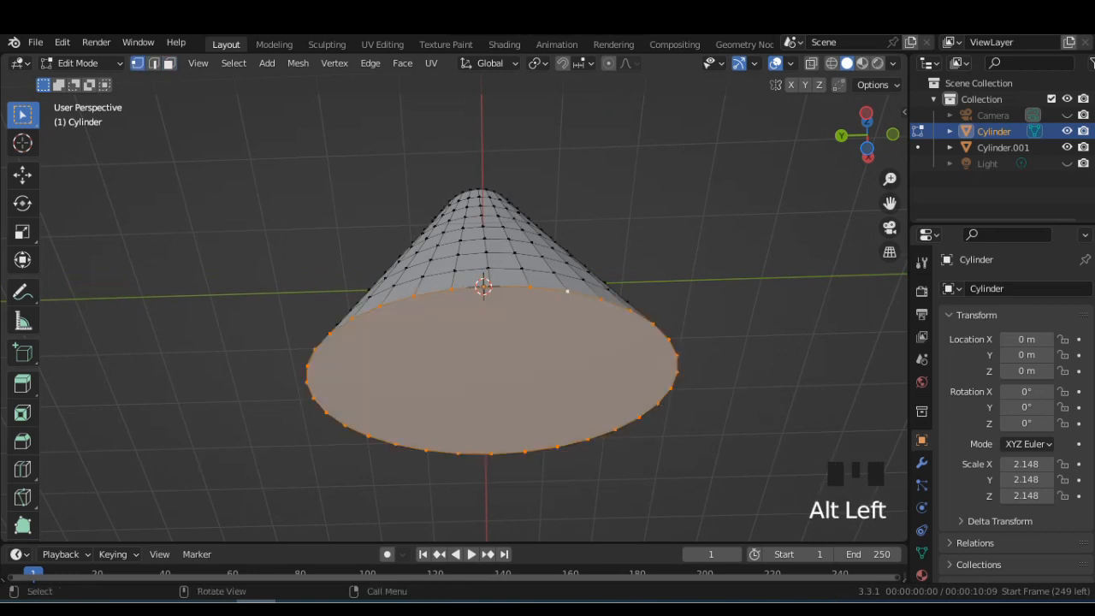
pyautogui.press('e')
pyautogui.press('s')
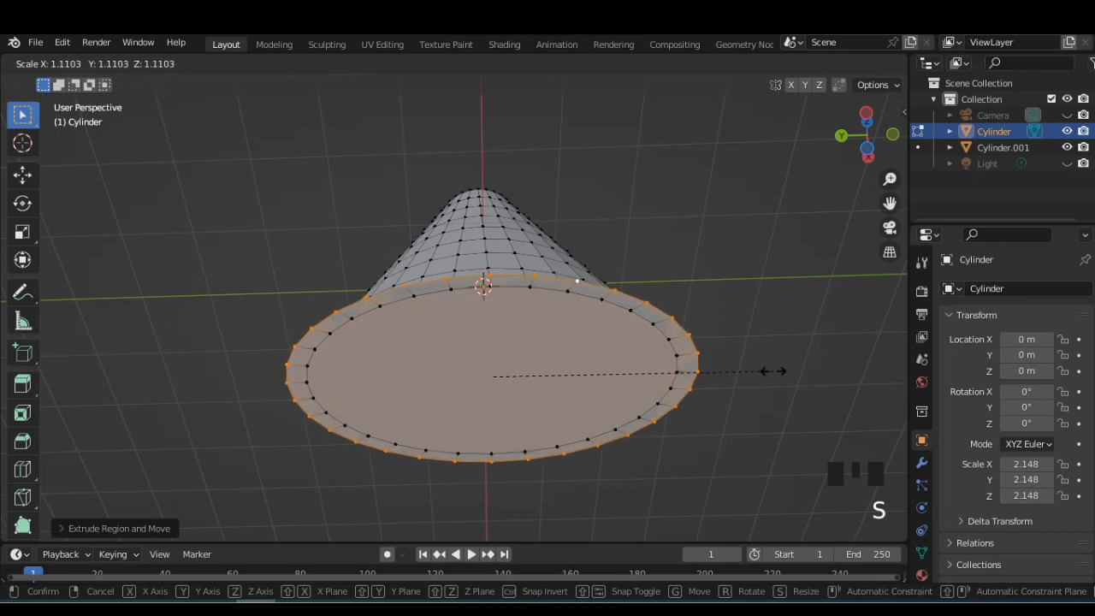
pyautogui.click(773, 373)
# Lower the flange rim slightly along Z and extrude it downward to give the flange a thin edge
pyautogui.click(867, 149)
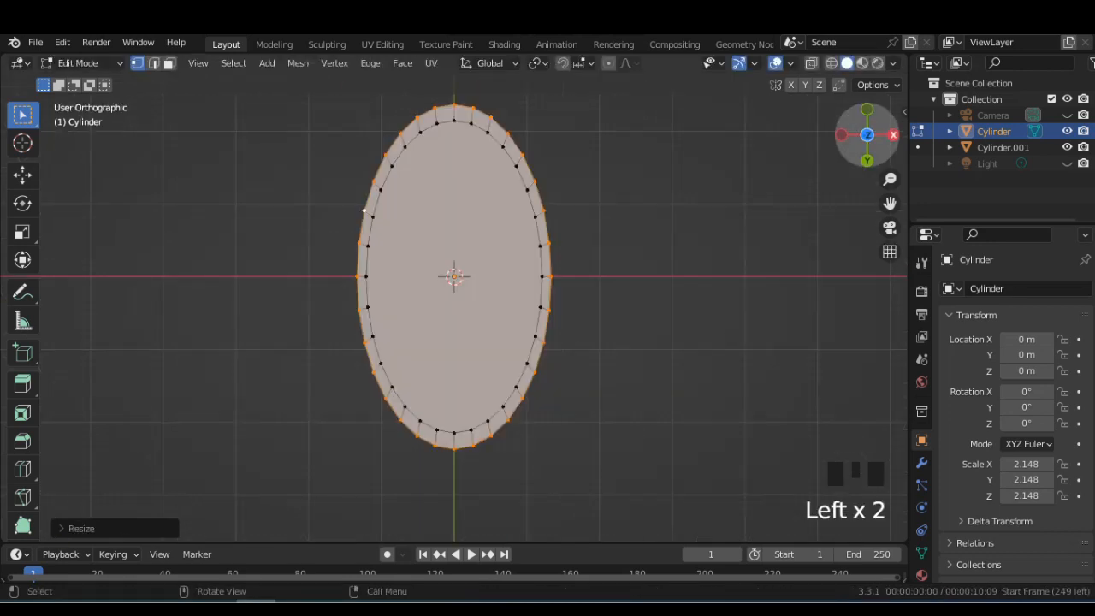
pyautogui.press('g')
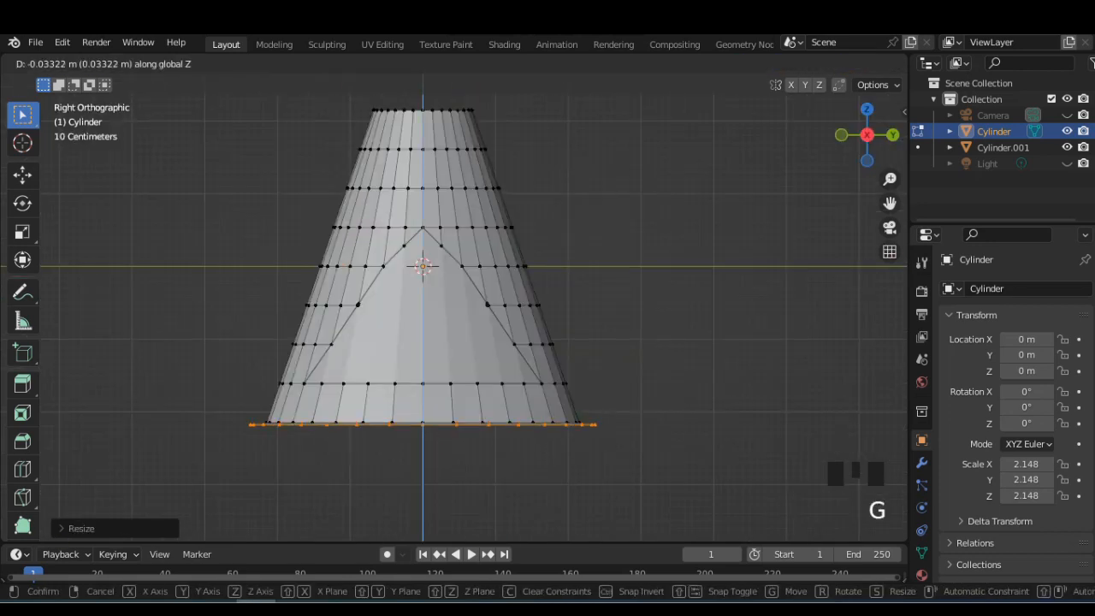
pyautogui.press('Return')
pyautogui.press('e')
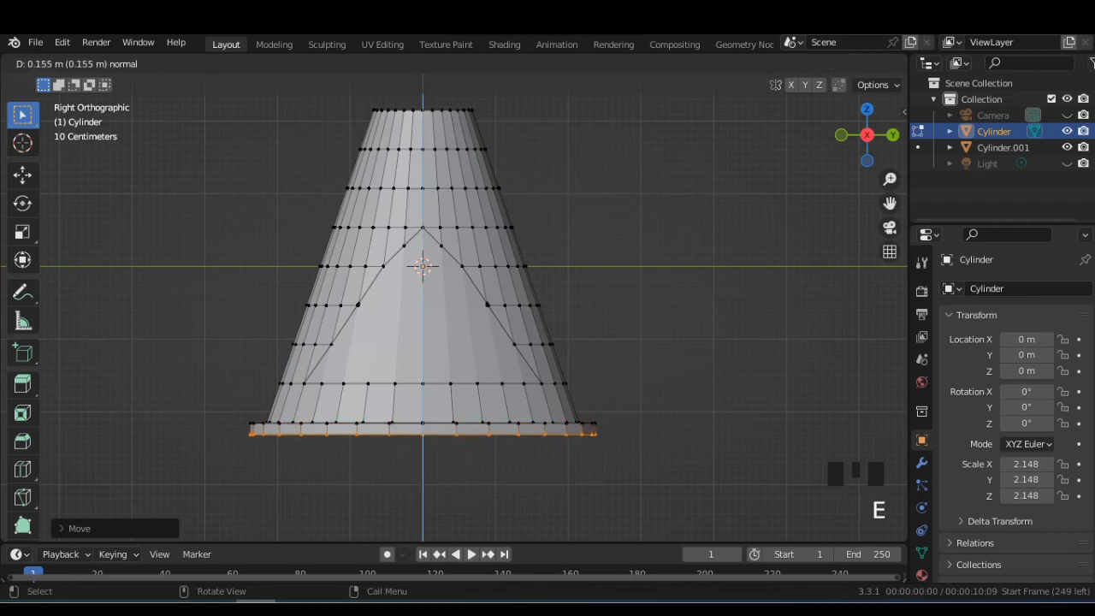
pyautogui.press('Return')
# Try insetting the flange's bottom face
pyautogui.moveTo(697, 531); pyautogui.dragTo(687, 452, button='middle')
pyautogui.press('i')
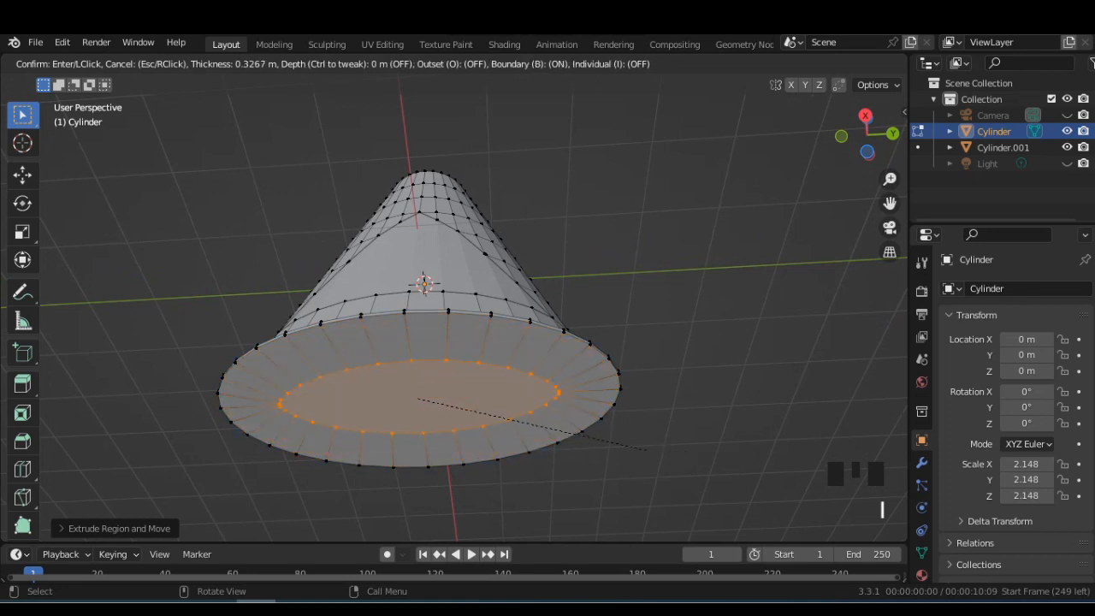
pyautogui.hotkey('ctrl', 'z')
# Extrude the flange's bottom face in place and scale it inward to a small central oval
pyautogui.press('e')
pyautogui.press('s')
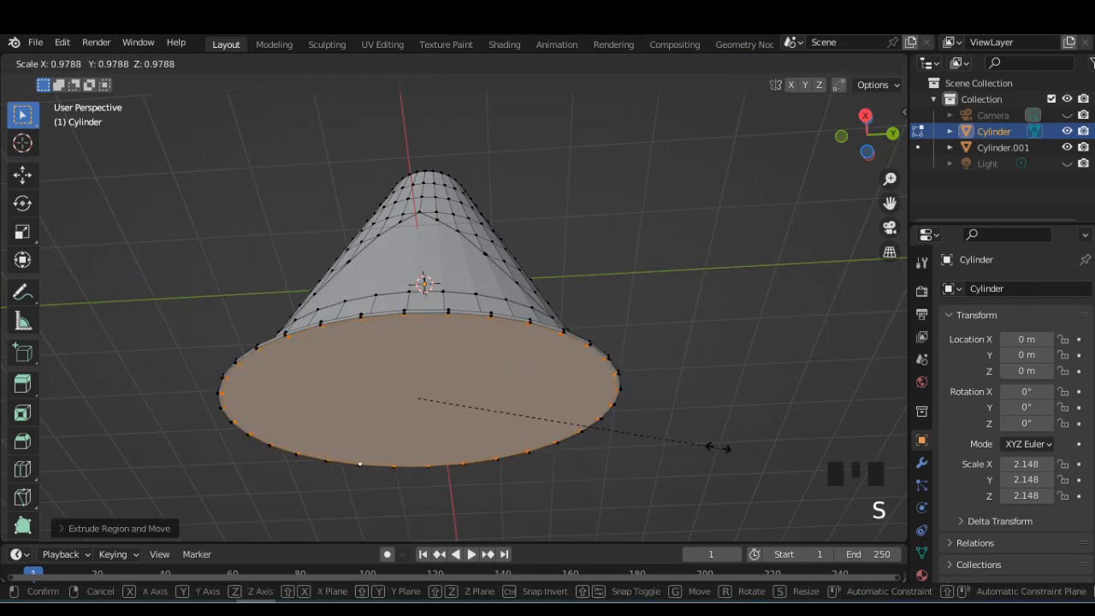
pyautogui.click(518, 439)
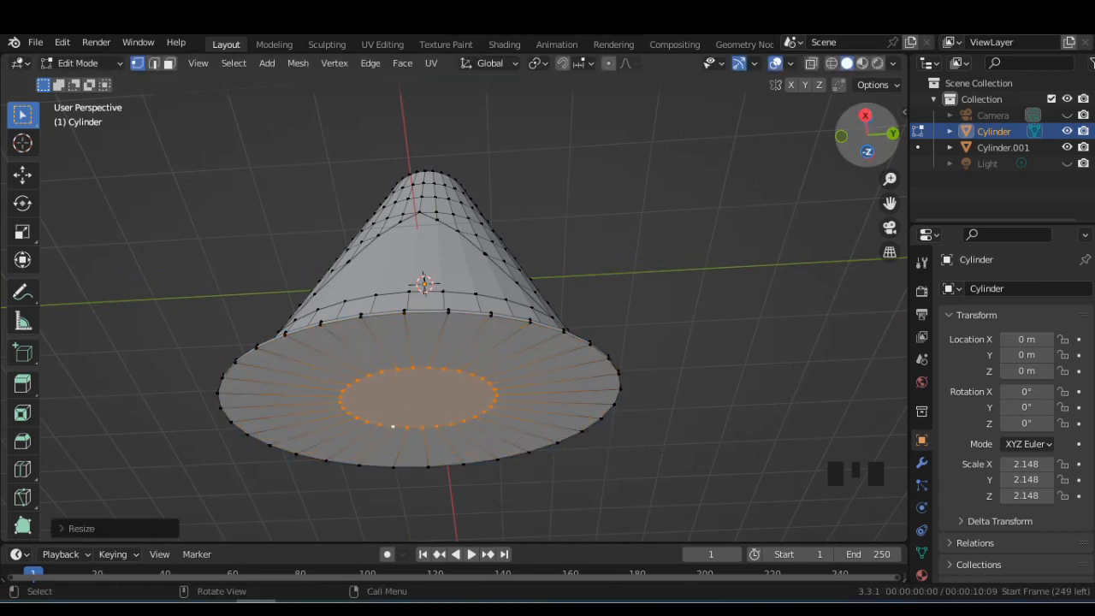
# Extrude the small central oval downward into a short stub beneath the flange and return to Object Mode
pyautogui.click(867, 152)
pyautogui.click(893, 134)
pyautogui.scroll(-1, 454, 309)
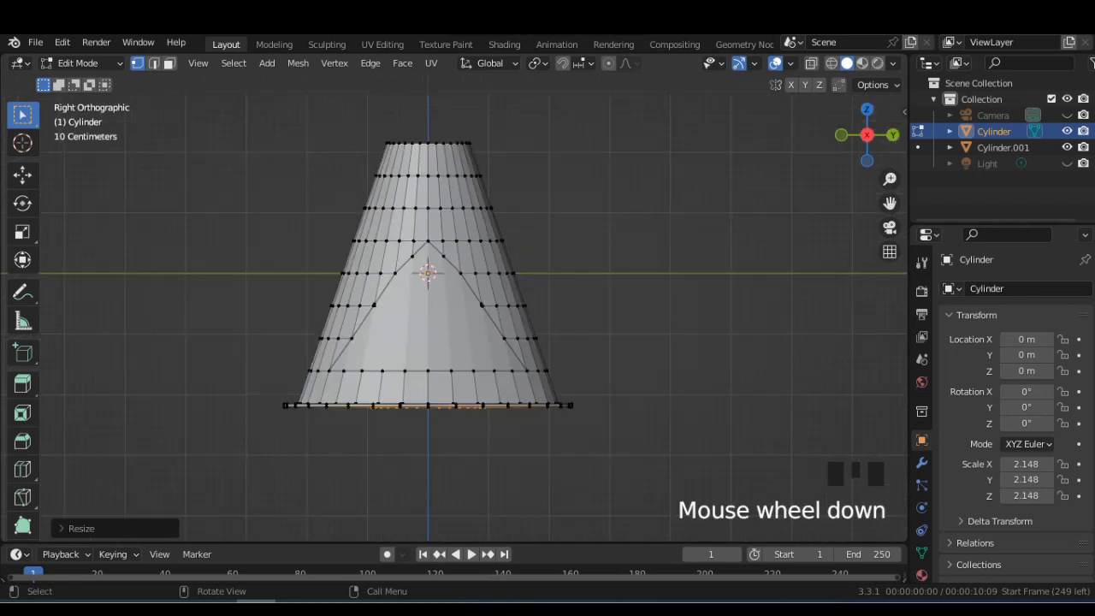
pyautogui.press('e')
pyautogui.click(484, 462)
pyautogui.moveTo(484, 462); pyautogui.dragTo(613, 472, button='middle')
pyautogui.press('Tab')
pyautogui.scroll(3, 433, 306)
pyautogui.scroll(-2, 454, 317)
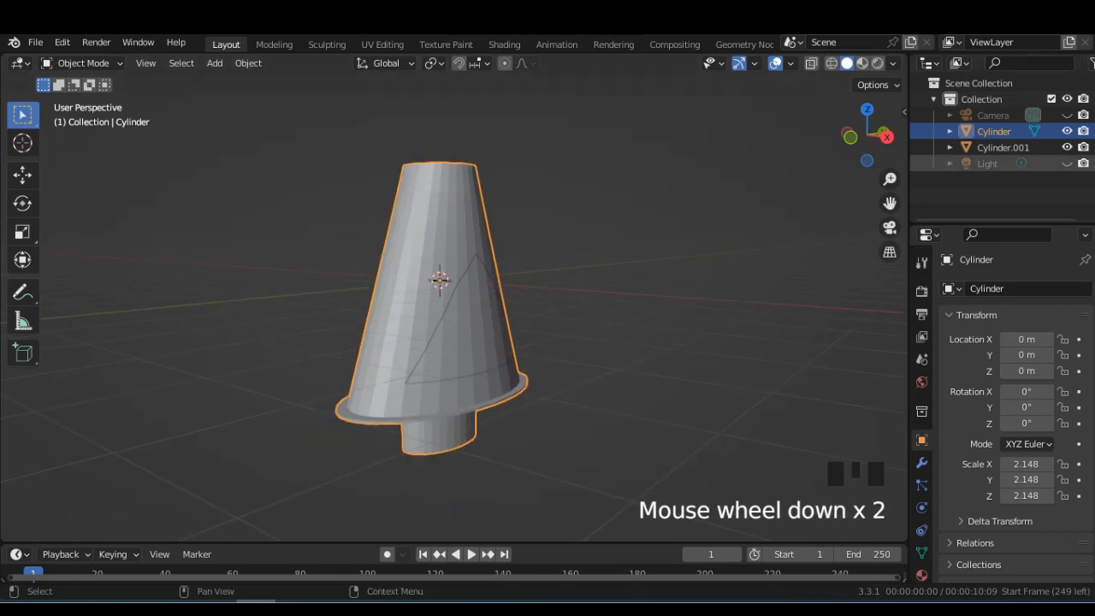
# Extrude the body's top vertex ring in place and scale it very slightly inward
pyautogui.click(888, 137)
pyautogui.scroll(2, 453, 316)
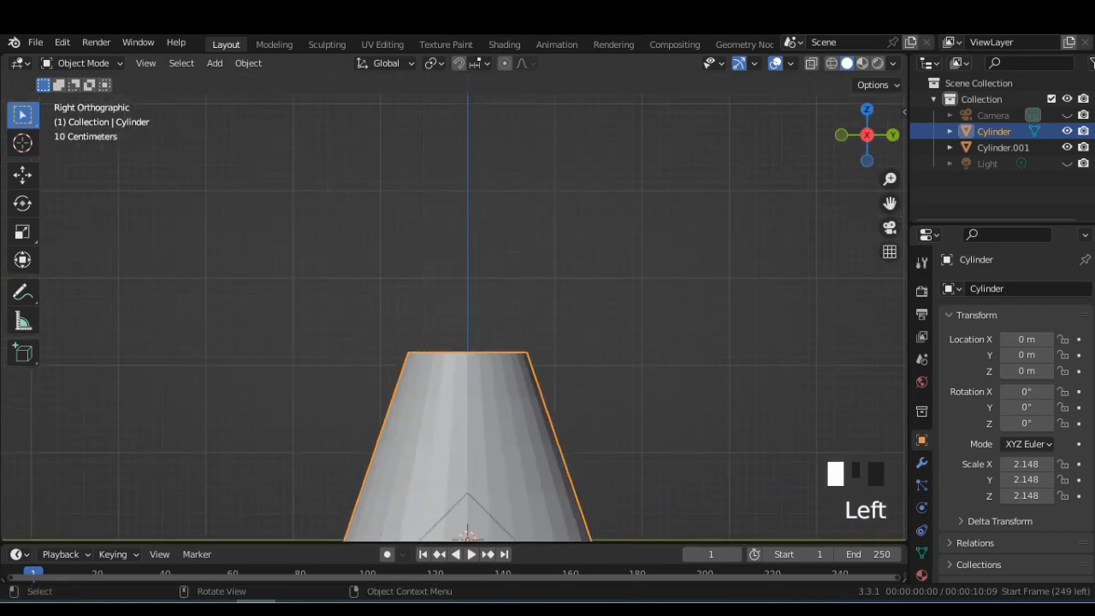
pyautogui.press('Tab')
pyautogui.moveTo(467, 428); pyautogui.dragTo(510, 367, button='middle')
pyautogui.scroll(2, 509, 368)
pyautogui.keyDown('alt'); pyautogui.click(510, 366); pyautogui.keyUp('alt')
pyautogui.scroll(-2, 509, 366)
pyautogui.scroll(1, 509, 366)
pyautogui.press('e')
pyautogui.click(513, 368)
pyautogui.press('s')
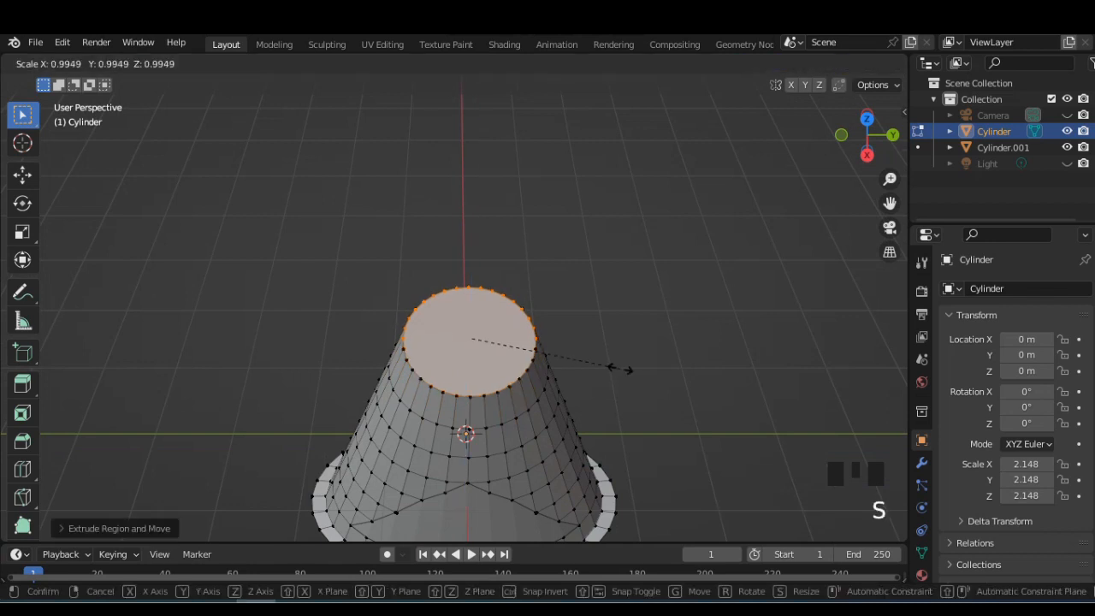
pyautogui.click(622, 369)
# Extrude the body's top ring straight up about 0.19 m to form a short collar
pyautogui.click(866, 154)
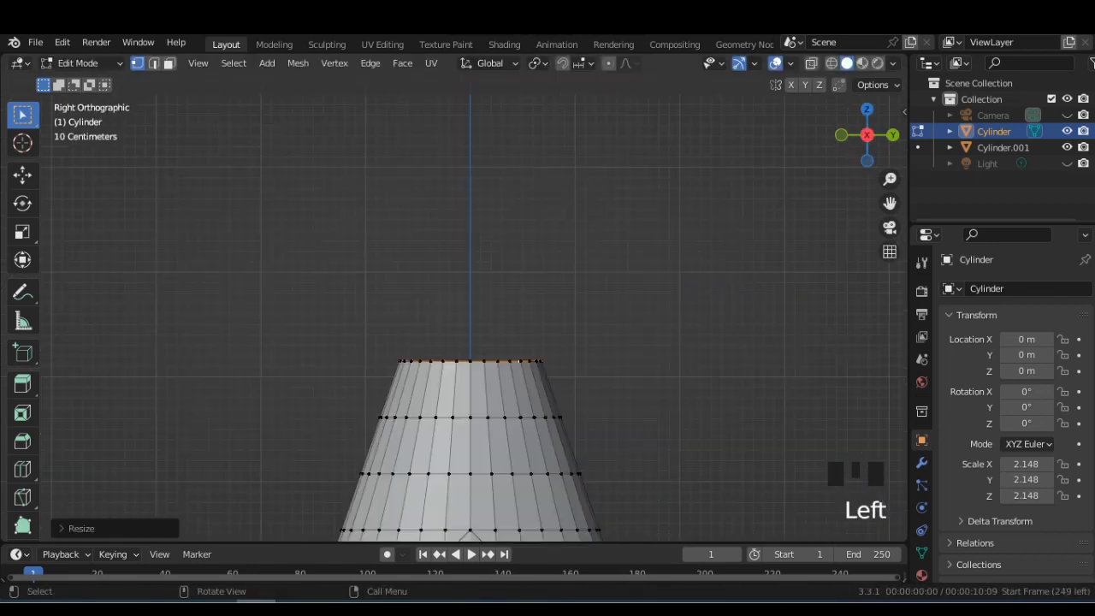
pyautogui.press('e')
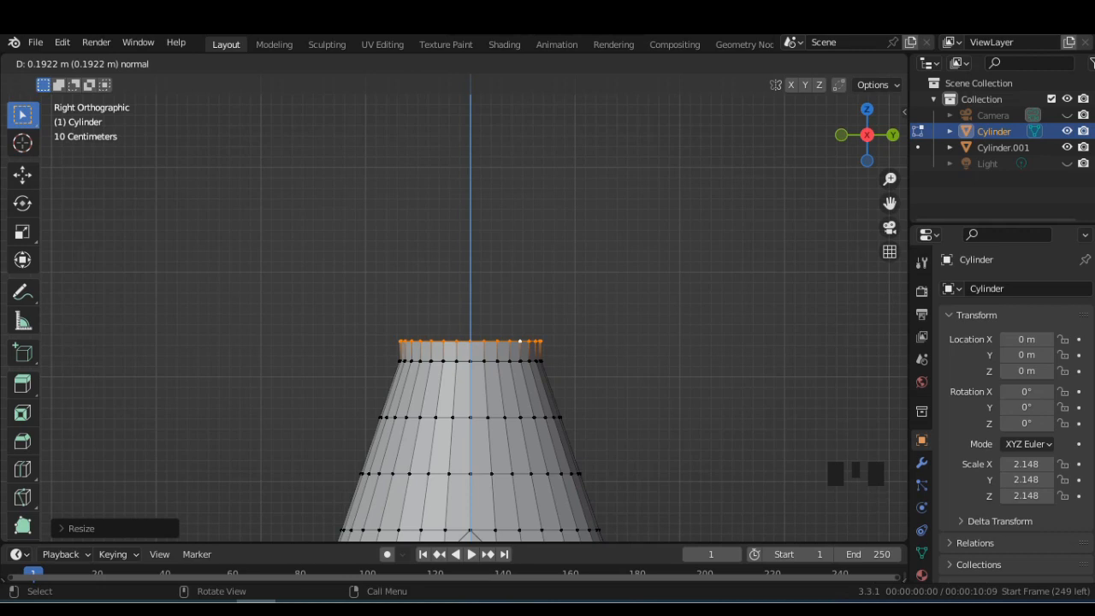
pyautogui.click(548, 325)
# Extrude the collar's top ring in place and scale it very slightly outward
pyautogui.scroll(-1, 547, 325)
pyautogui.moveTo(548, 325); pyautogui.dragTo(547, 402, button='middle')
pyautogui.scroll(2, 548, 402)
pyautogui.press('e')
pyautogui.click(548, 402)
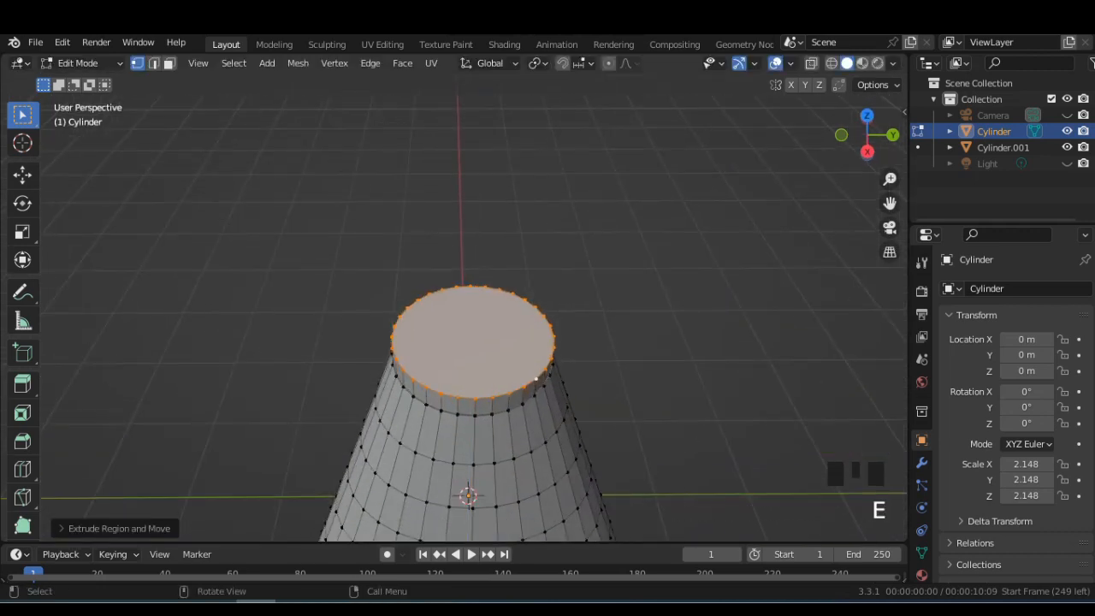
pyautogui.press('s')
pyautogui.click(639, 401)
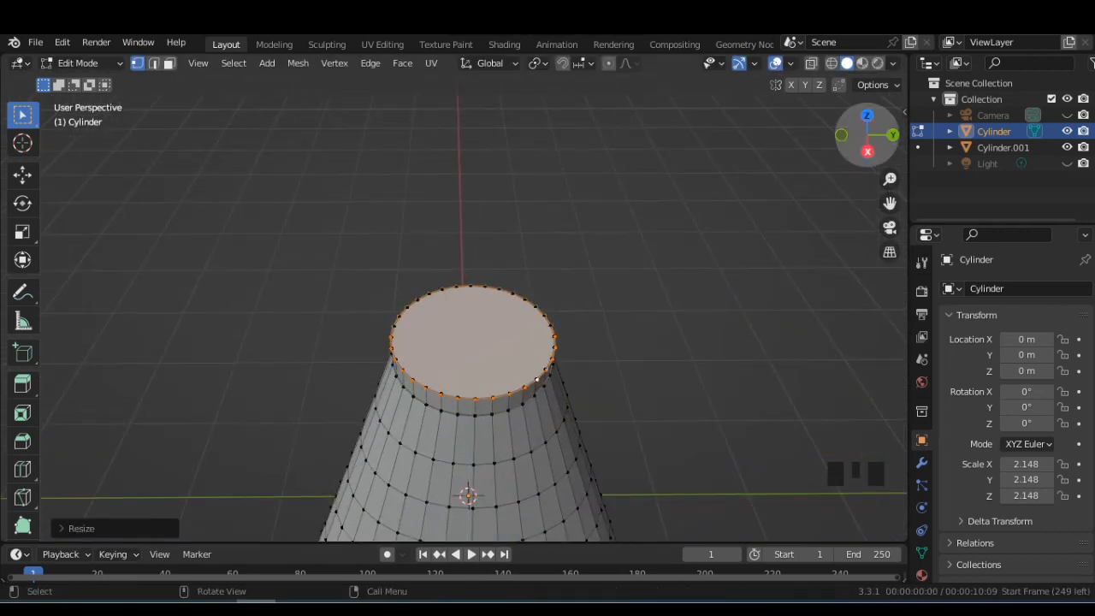
# Extrude the enlarged collar ring upward about 0.45 m to start the neck
pyautogui.click(867, 152)
pyautogui.press('e')
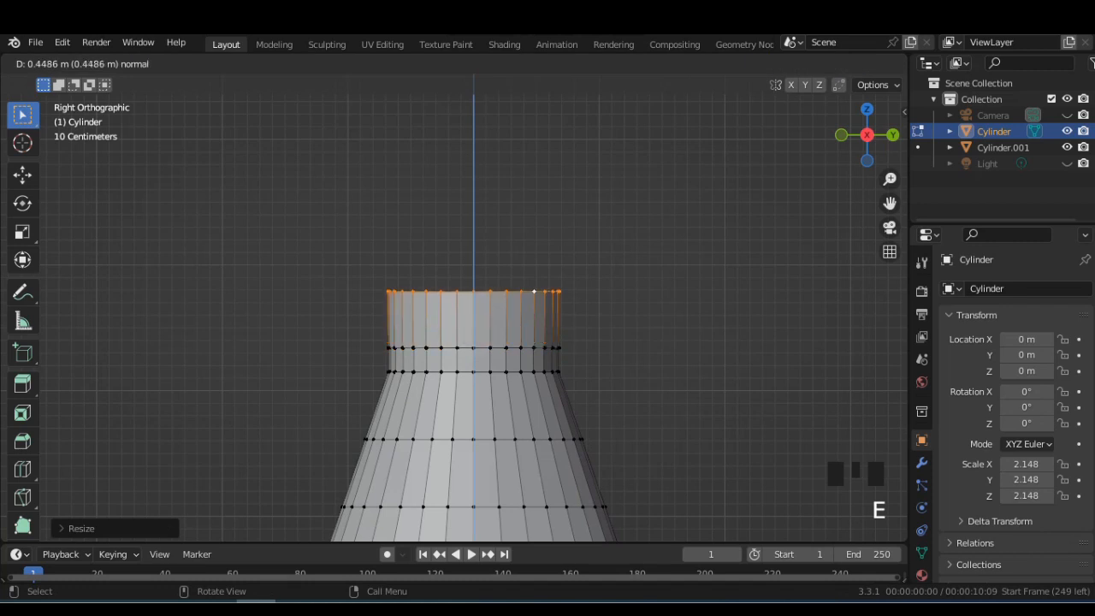
pyautogui.click(534, 292)
# Extrude the neck's top ring upward twice, adding a long section and a shorter one above it
pyautogui.scroll(-6, 534, 292)
pyautogui.keyDown('shift'); pyautogui.moveTo(534, 292); pyautogui.dragTo(497, 325, button='middle'); pyautogui.keyUp('shift')
pyautogui.press('e')
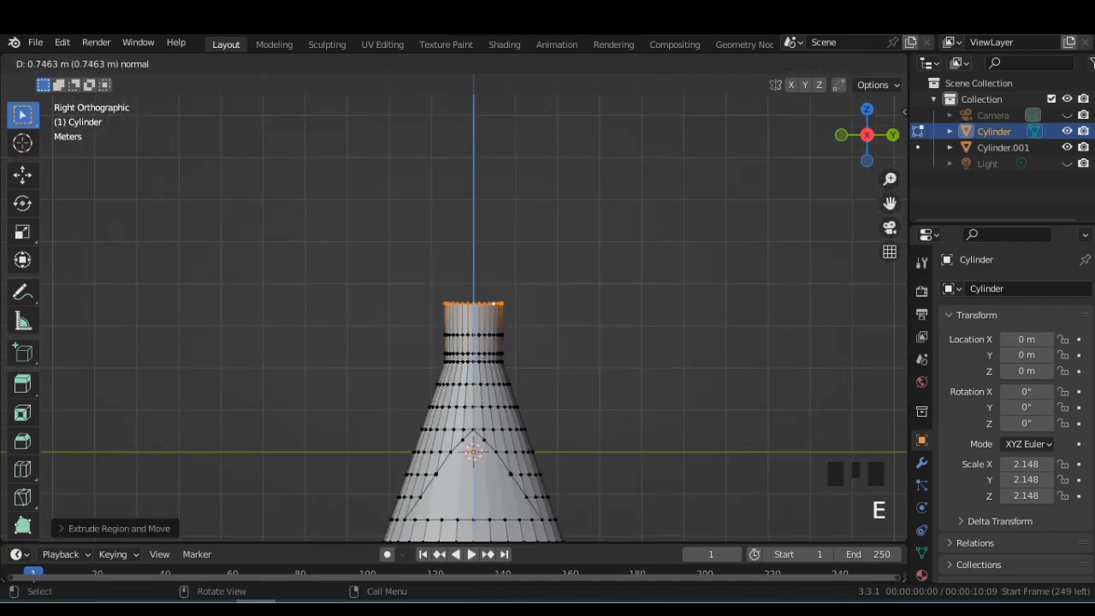
pyautogui.click(493, 228)
pyautogui.press('e')
pyautogui.click(494, 182)
pyautogui.scroll(-2, 474, 308)
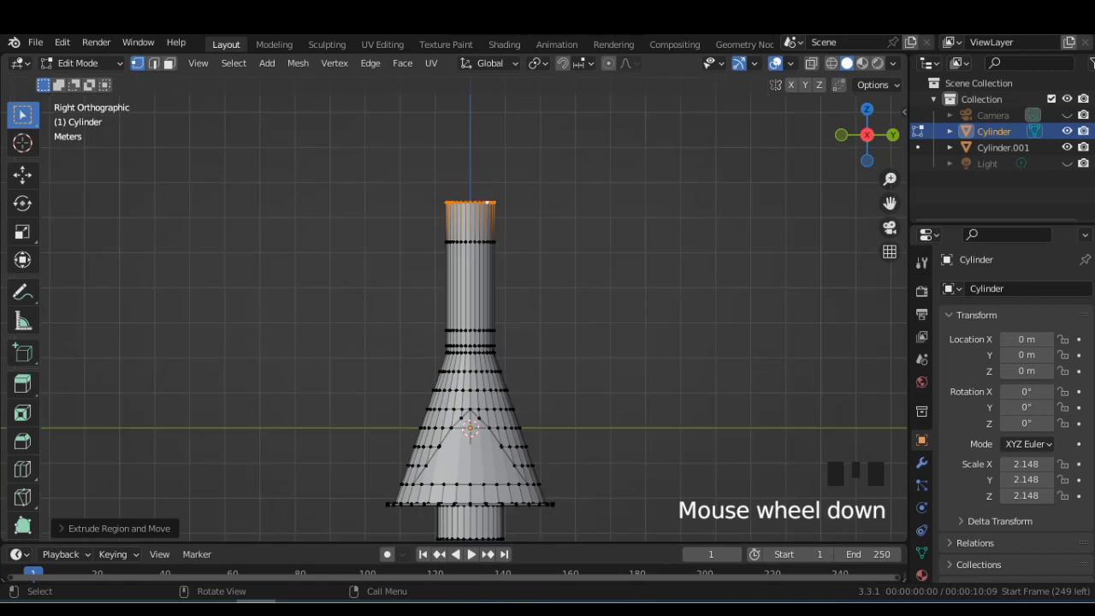
# Extrude the neck's top ring up into another short section, lower it slightly along Z, and tilt it toward +Y
pyautogui.keyDown('shift'); pyautogui.moveTo(494, 228); pyautogui.dragTo(494, 310, button='middle'); pyautogui.keyUp('shift')
pyautogui.press('e')
pyautogui.click(494, 277)
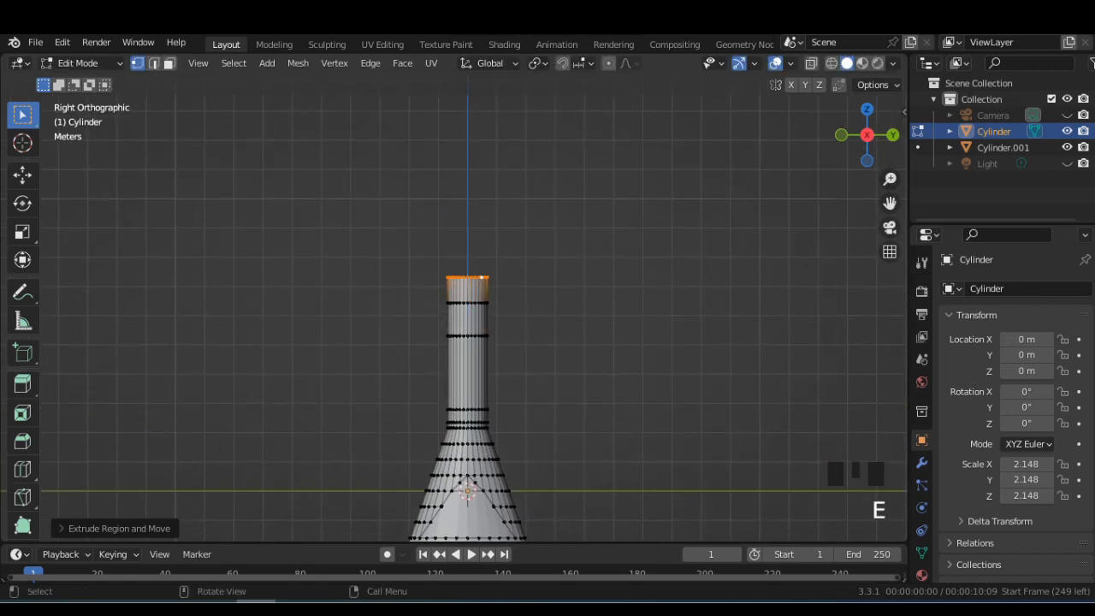
pyautogui.press('g')
pyautogui.press('z')
pyautogui.click(614, 332)
pyautogui.press('r')
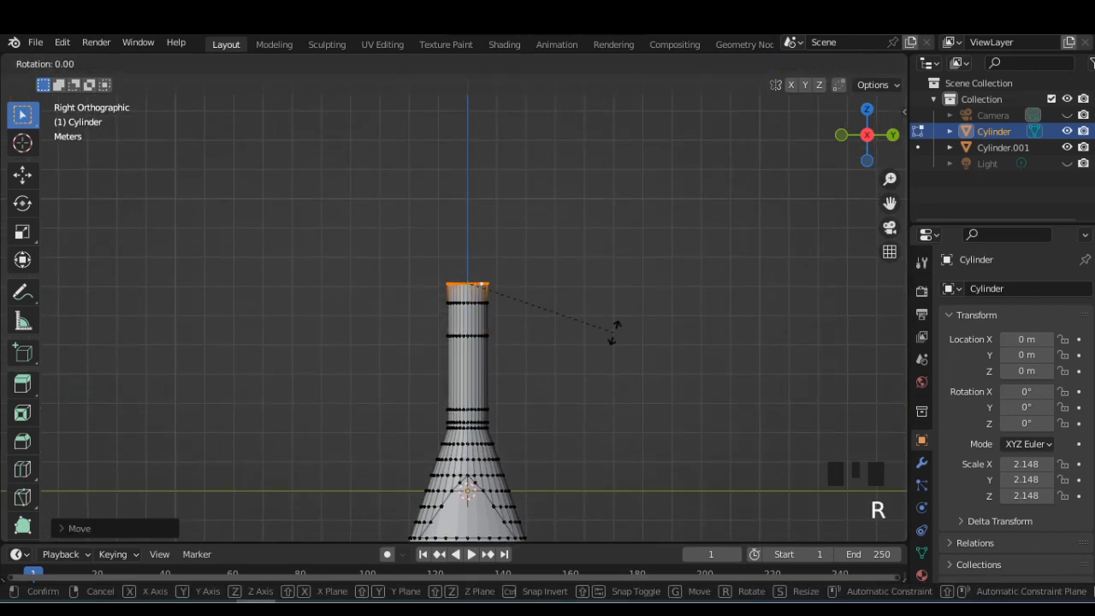
pyautogui.click(605, 359)
# Extrude the tilted ring twice to start a bend toward +Y, rotating each new ring further, the second by about 19°
pyautogui.press('e')
pyautogui.click(628, 355)
pyautogui.press('r')
pyautogui.click(628, 357)
pyautogui.press('e')
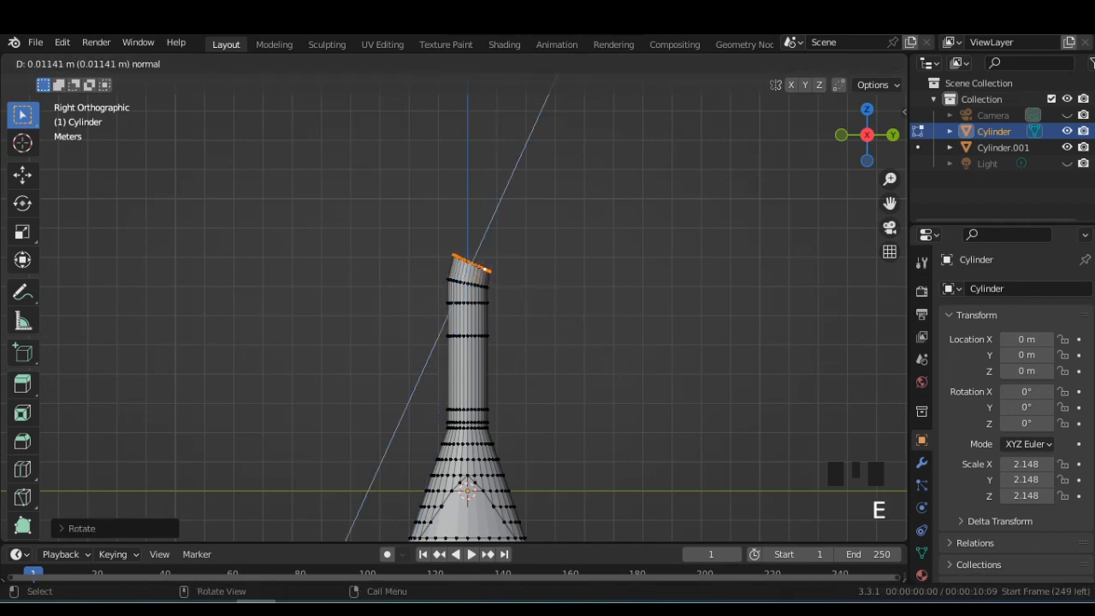
pyautogui.click(646, 356)
pyautogui.press('r')
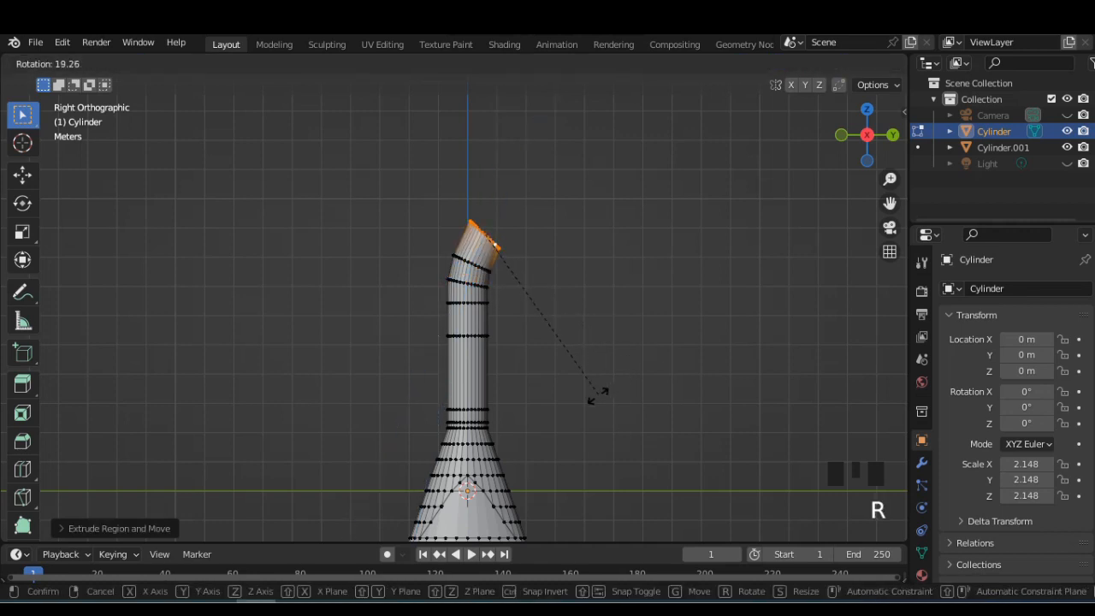
pyautogui.click(595, 395)
# Continue the bend with two more extruded rings, rotating the first about 31°, extending the second about 0.82 m and rotating it upright
pyautogui.press('e')
pyautogui.click(565, 401)
pyautogui.press('r')
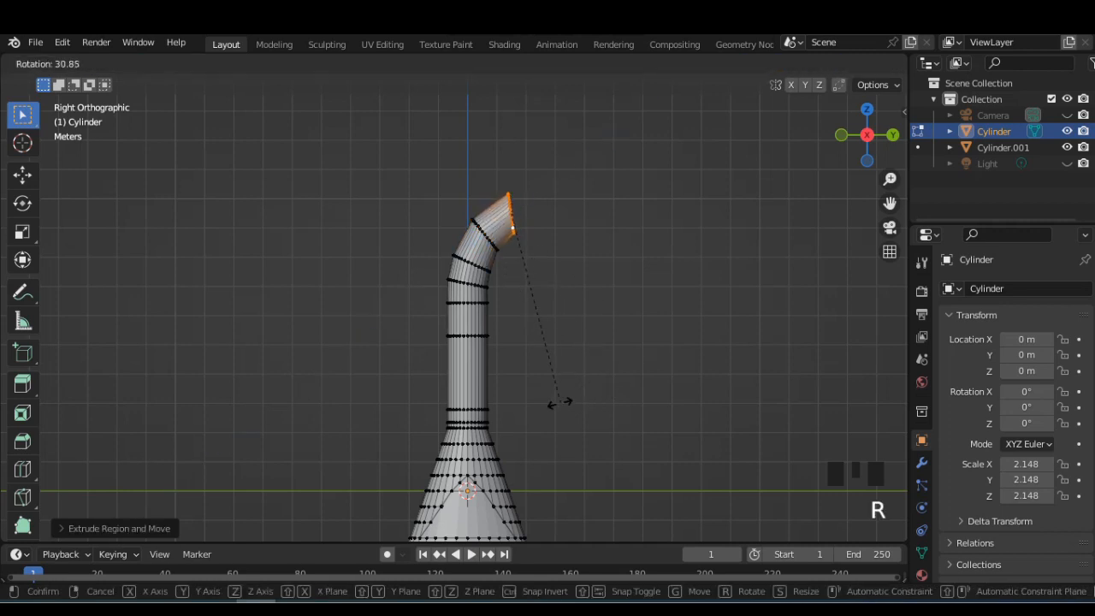
pyautogui.click(564, 402)
pyautogui.press('e')
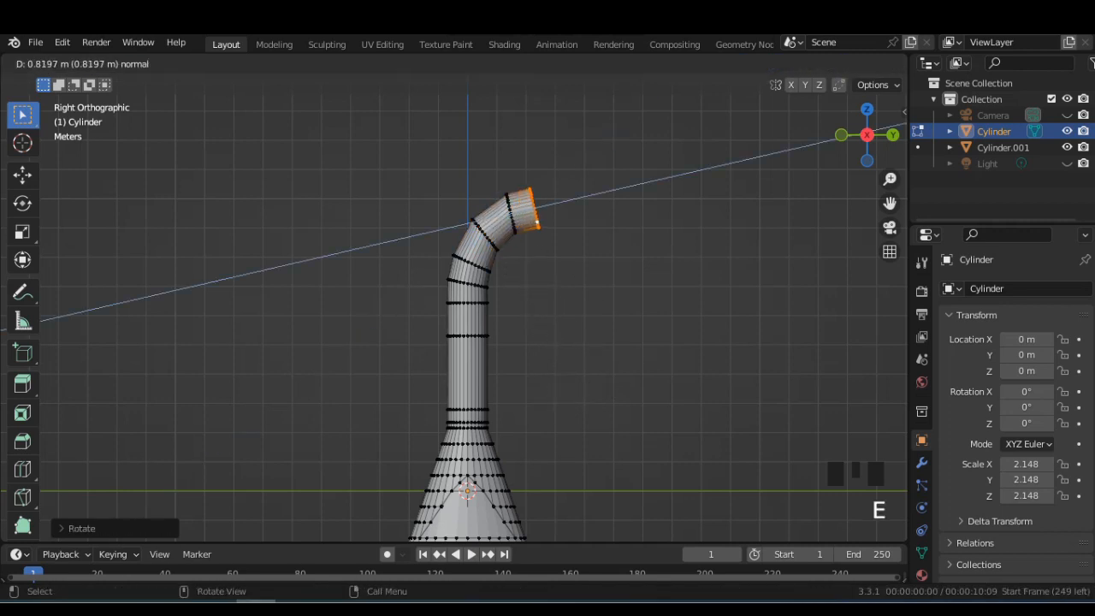
pyautogui.click(670, 383)
pyautogui.press('r')
pyautogui.click(629, 402)
# Delete the cap face closing the bent neck's end
pyautogui.keyDown('shift'); pyautogui.moveTo(629, 402); pyautogui.dragTo(626, 360, button='middle'); pyautogui.keyUp('shift')
pyautogui.scroll(-4, 629, 338)
pyautogui.scroll(2, 629, 338)
pyautogui.moveTo(625, 360); pyautogui.dragTo(490, 436, button='middle')
pyautogui.scroll(2, 496, 385)
pyautogui.scroll(1, 547, 308)
pyautogui.press('Delete')
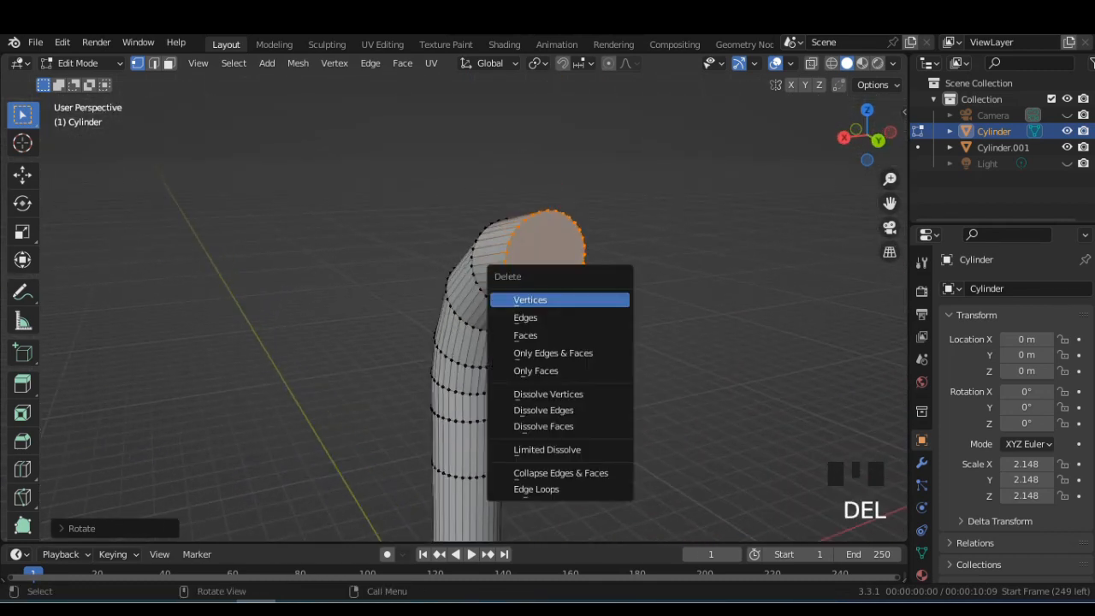
pyautogui.click(547, 336)
# Extrude the open edge loop at the bent neck's end and scale it up into a wider rim
pyautogui.scroll(2, 548, 335)
pyautogui.keyDown('alt'); pyautogui.click(642, 283); pyautogui.keyUp('alt')
pyautogui.scroll(-3, 643, 284)
pyautogui.moveTo(643, 283); pyautogui.dragTo(671, 394, button='middle')
pyautogui.press('e')
pyautogui.press('s')
pyautogui.click(765, 497)
pyautogui.moveTo(765, 497); pyautogui.dragTo(804, 489, button='middle')
pyautogui.click(858, 143)
pyautogui.press('g')
pyautogui.press('z')
pyautogui.press('y')
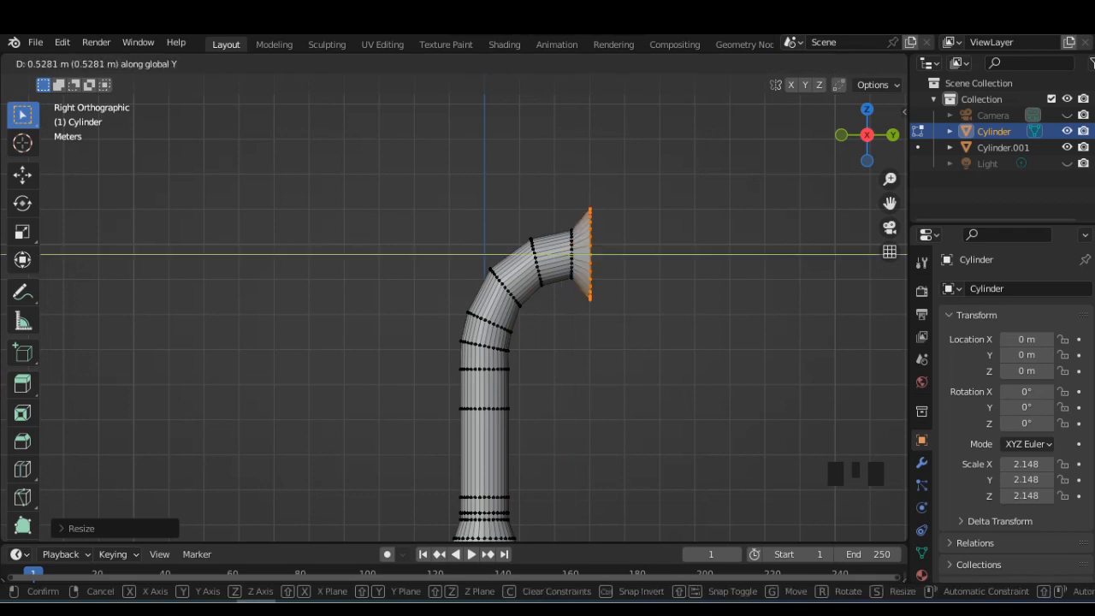
pyautogui.press('Return')
pyautogui.hotkey('ctrl', 'z')
# Move the widened rim outward about 0.69 m along Y to form a flared mouth
pyautogui.press('g')
pyautogui.press('y')
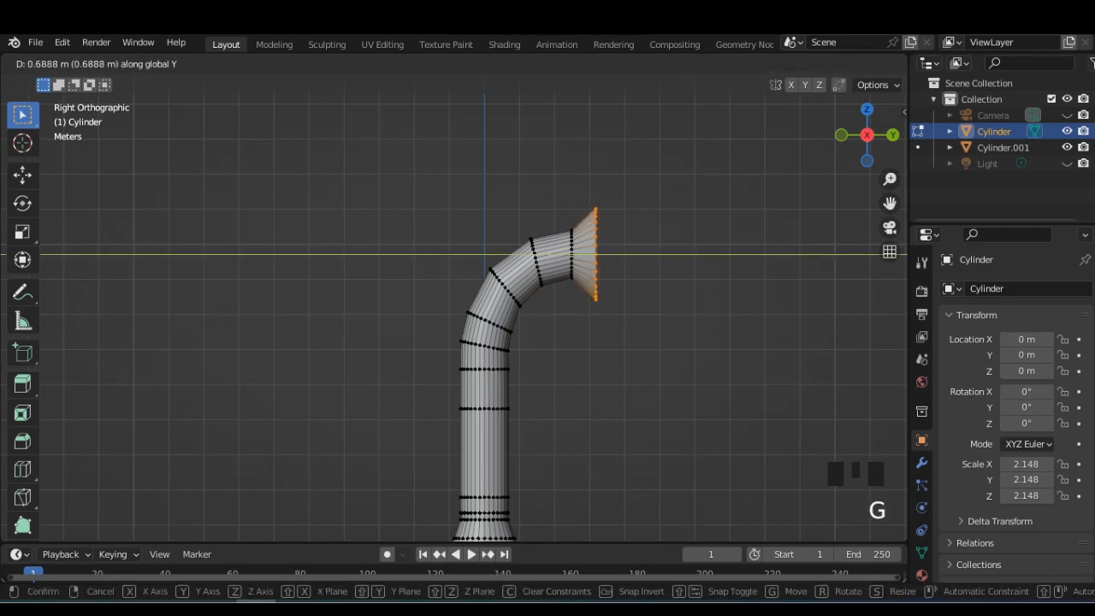
pyautogui.press('Return')
# Select the whole bent neck from the collar rings to the flared mouth in wireframe and scale it down to about 0.8
pyautogui.scroll(-3, 454, 313)
pyautogui.moveTo(599, 343)
pyautogui.mouseDown(button='middle')
pyautogui.moveTo(526, 364)
pyautogui.moveTo(586, 344)
pyautogui.mouseUp(button='middle')
pyautogui.click(866, 134)
pyautogui.keyDown('shift'); pyautogui.moveTo(471, 342); pyautogui.dragTo(477, 308, button='middle'); pyautogui.keyUp('shift')
pyautogui.scroll(2, 477, 308)
pyautogui.hotkey('alt', 'z')
pyautogui.scroll(-1, 477, 308)
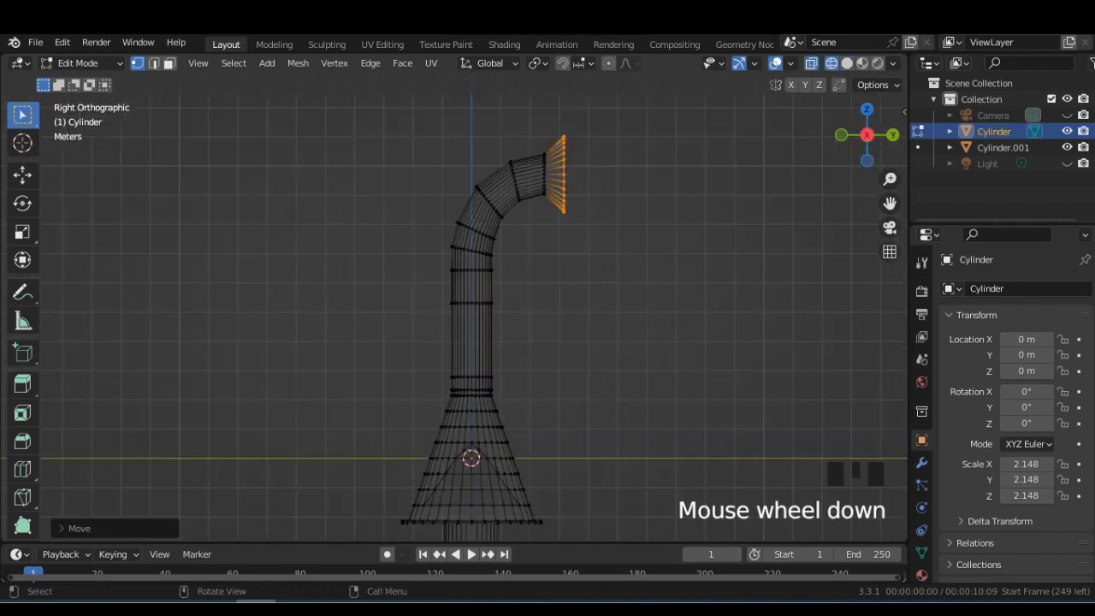
pyautogui.moveTo(385, 113); pyautogui.dragTo(643, 411)
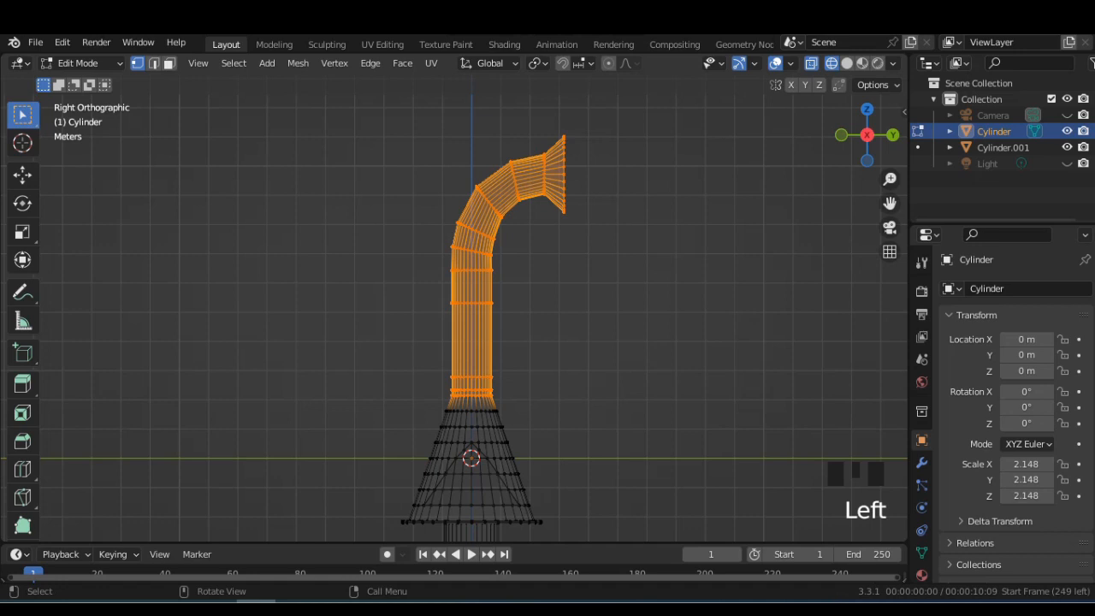
pyautogui.press('s')
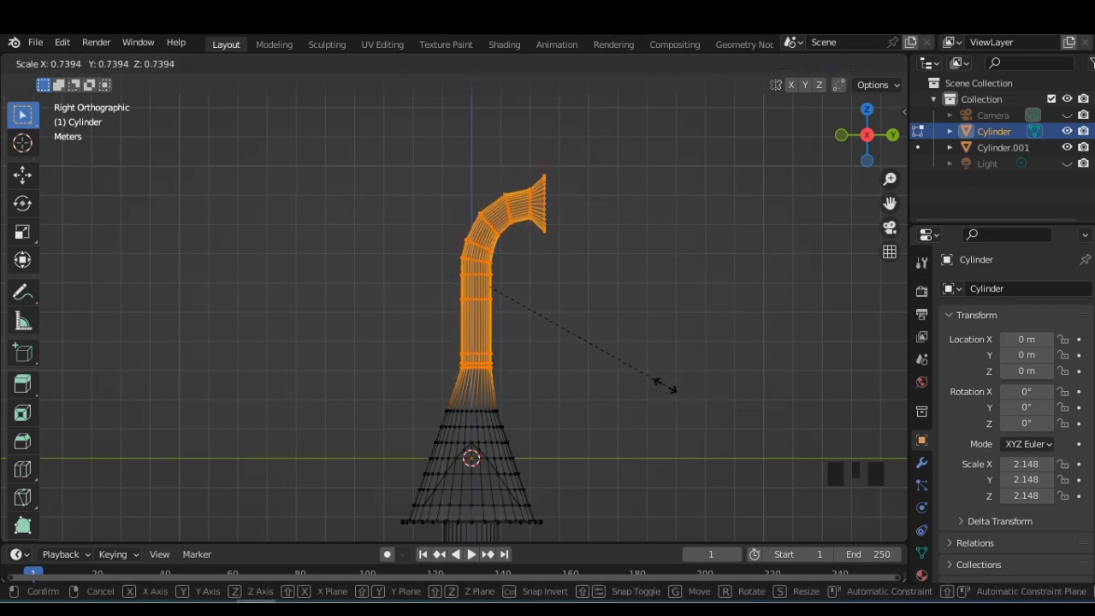
pyautogui.press('z')
pyautogui.click(689, 386)
pyautogui.moveTo(689, 385); pyautogui.dragTo(736, 393, button='middle')
pyautogui.press('s')
pyautogui.click(637, 393)
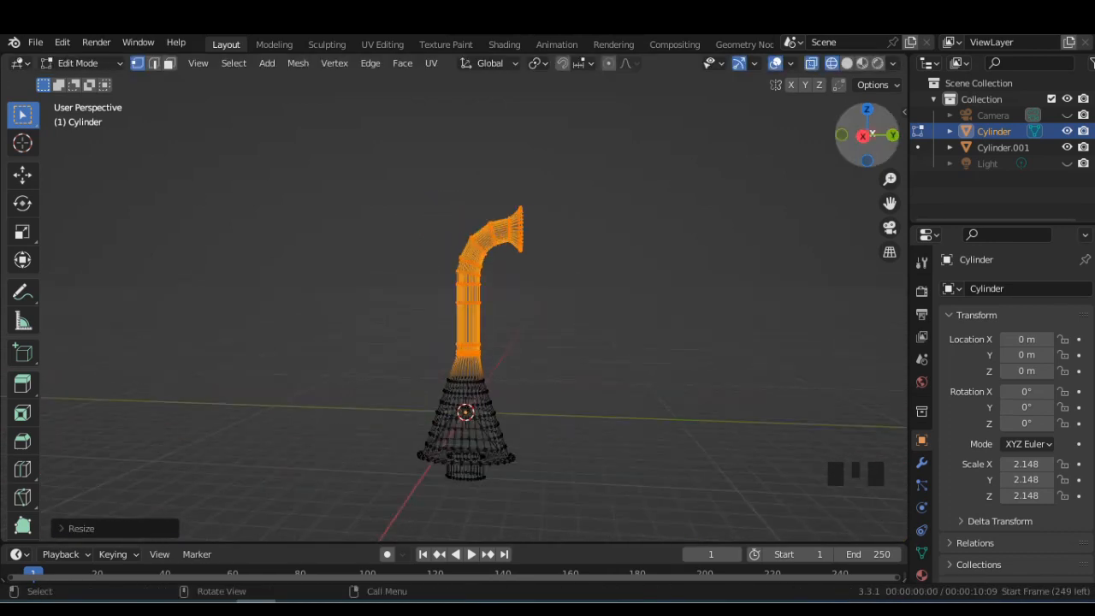
# Move the scaled neck about 0.11 m toward -Y to centre it over the body, and return to solid shading
pyautogui.scroll(3, 471, 342)
pyautogui.press('g')
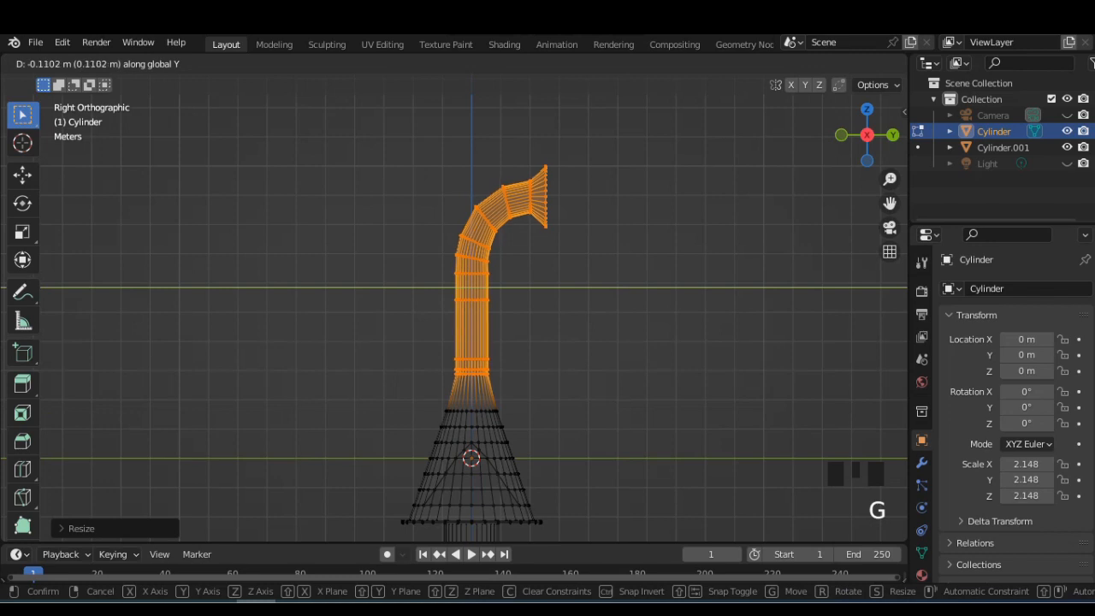
pyautogui.click(470, 342)
pyautogui.press('Tab')
pyautogui.scroll(-1, 471, 342)
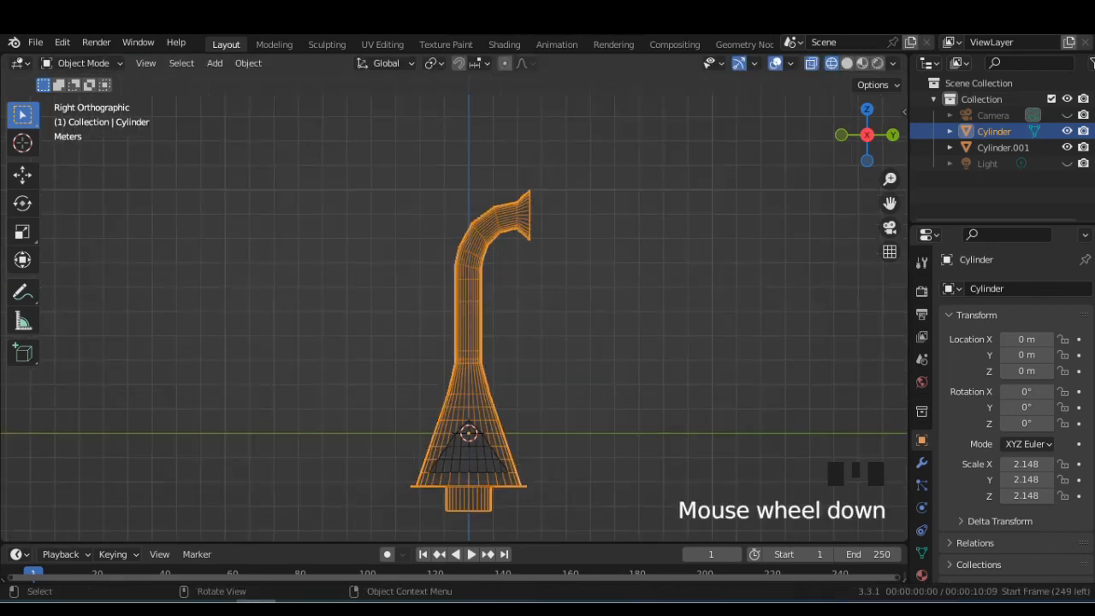
pyautogui.click(847, 62)
pyautogui.moveTo(599, 343); pyautogui.dragTo(695, 350, button='middle')
pyautogui.scroll(2, 695, 351)
# Lower the neck about 0.66 m along Z toward the body
pyautogui.press('Tab')
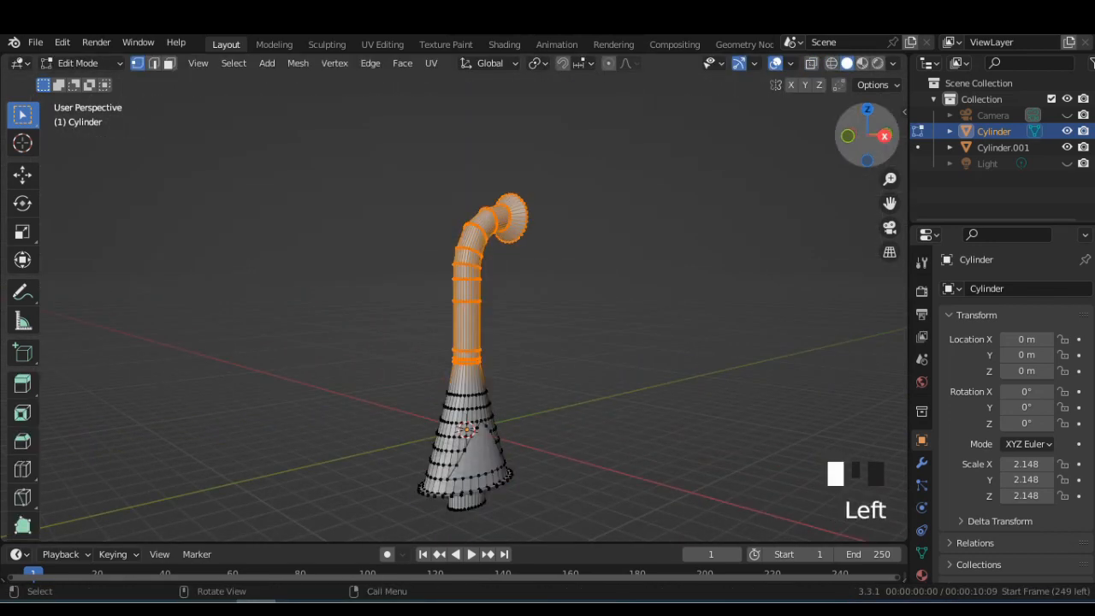
pyautogui.click(885, 135)
pyautogui.press('g')
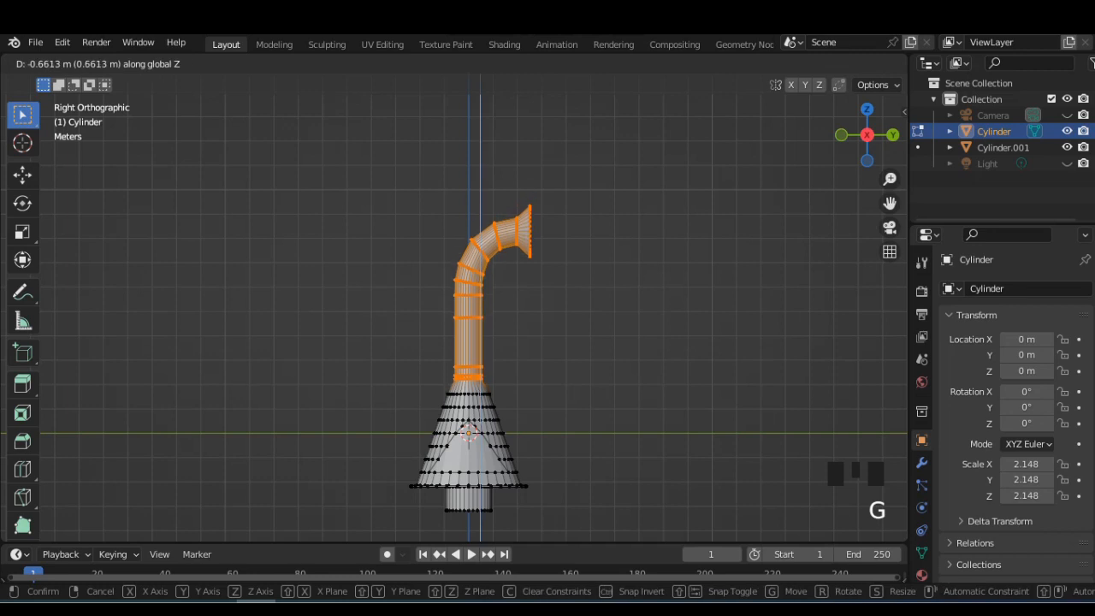
pyautogui.press('Return')
pyautogui.press('Tab')
# Raise the neck about 0.29 m along Z to refine the transition to the body
pyautogui.scroll(3, 471, 342)
pyautogui.keyDown('shift'); pyautogui.moveTo(599, 342); pyautogui.dragTo(609, 293, button='middle'); pyautogui.keyUp('shift')
pyautogui.press('Tab')
pyautogui.press('g')
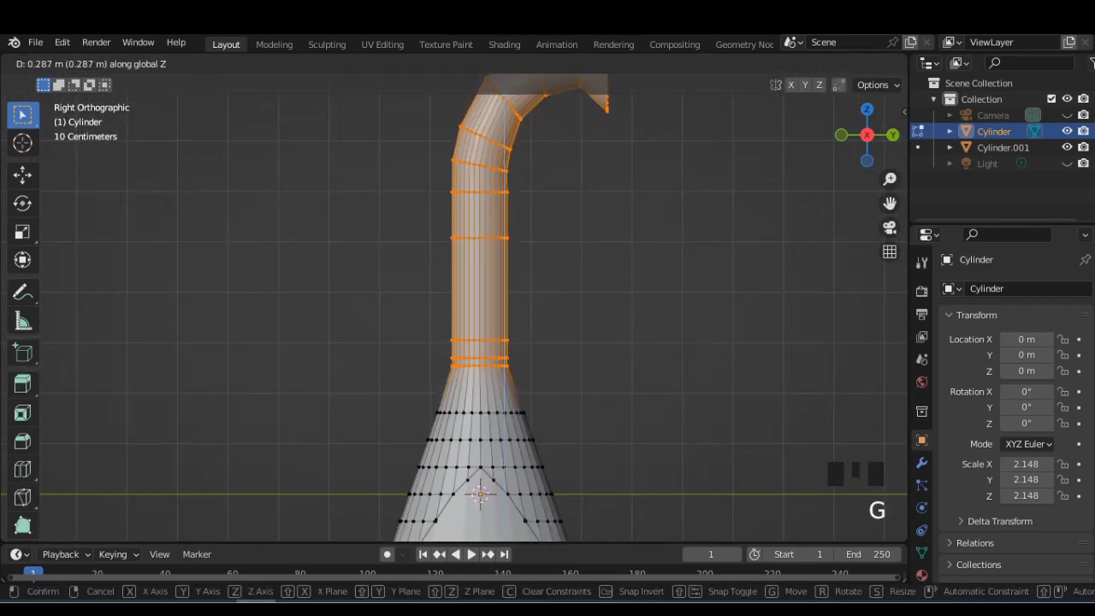
pyautogui.press('Return')
pyautogui.press('Tab')
# Enable cavity shading in the viewport display options and deselect the body
pyautogui.scroll(-1, 479, 308)
pyautogui.scroll(6, 479, 308)
pyautogui.scroll(-1, 479, 308)
pyautogui.moveTo(479, 308); pyautogui.dragTo(467, 376, button='middle')
pyautogui.click(893, 63)
pyautogui.click(801, 423)
pyautogui.click(951, 424)
pyautogui.click(933, 476)
pyautogui.click(702, 342)
pyautogui.scroll(5, 513, 300)
pyautogui.scroll(-4, 453, 308)
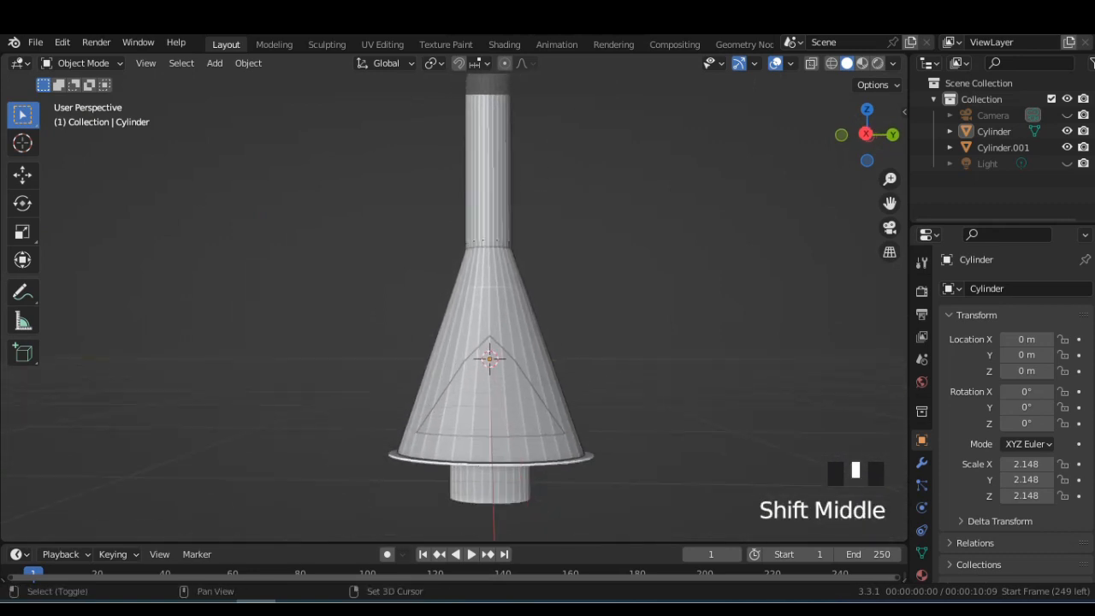
# Select the triangular panel on the body and open its mesh in Edit Mode
pyautogui.scroll(2, 466, 376)
pyautogui.scroll(1, 535, 427)
pyautogui.keyDown('shift'); pyautogui.moveTo(543, 473); pyautogui.dragTo(522, 428, button='middle'); pyautogui.keyUp('shift')
pyautogui.click(522, 428)
pyautogui.press('Tab')
pyautogui.scroll(2, 522, 428)
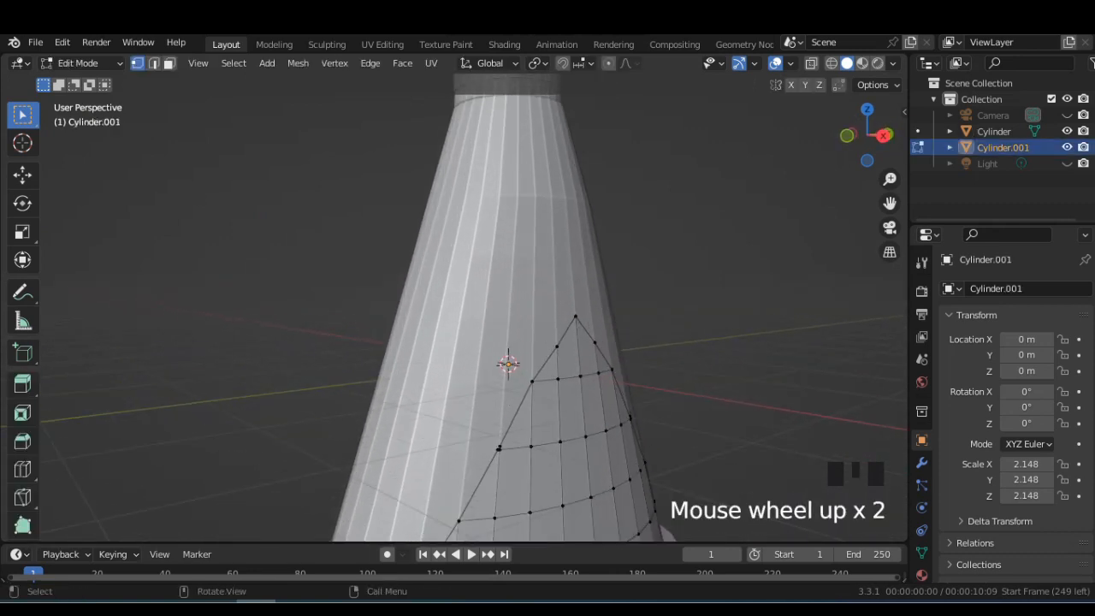
pyautogui.scroll(-2, 565, 368)
pyautogui.moveTo(564, 368); pyautogui.dragTo(481, 360, button='middle')
pyautogui.click(481, 359)
# Cut two vertical edge loops through the triangular panel, one on each side, slid close to the existing edges beside its centre
pyautogui.hotkey('ctrl', 'r')
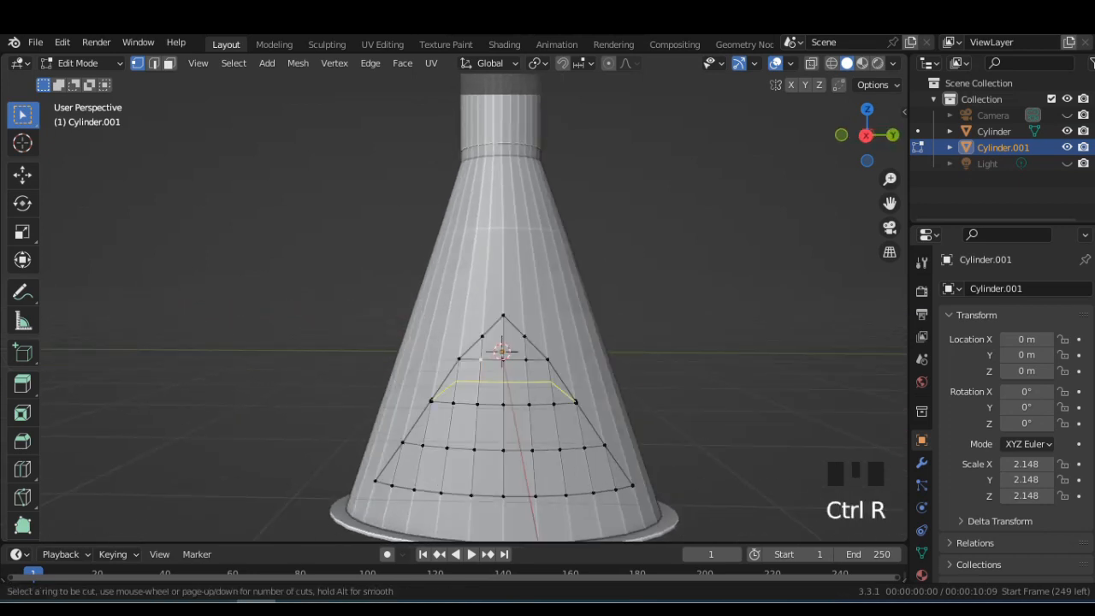
pyautogui.click(477, 361)
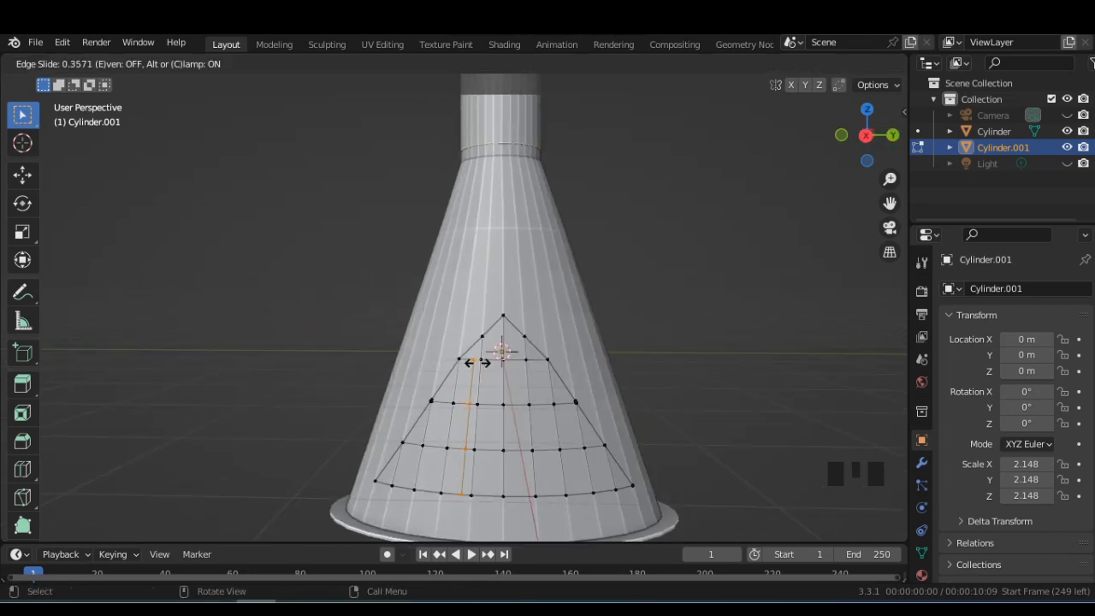
pyautogui.click(477, 362)
pyautogui.hotkey('ctrl', 'r')
pyautogui.click(538, 359)
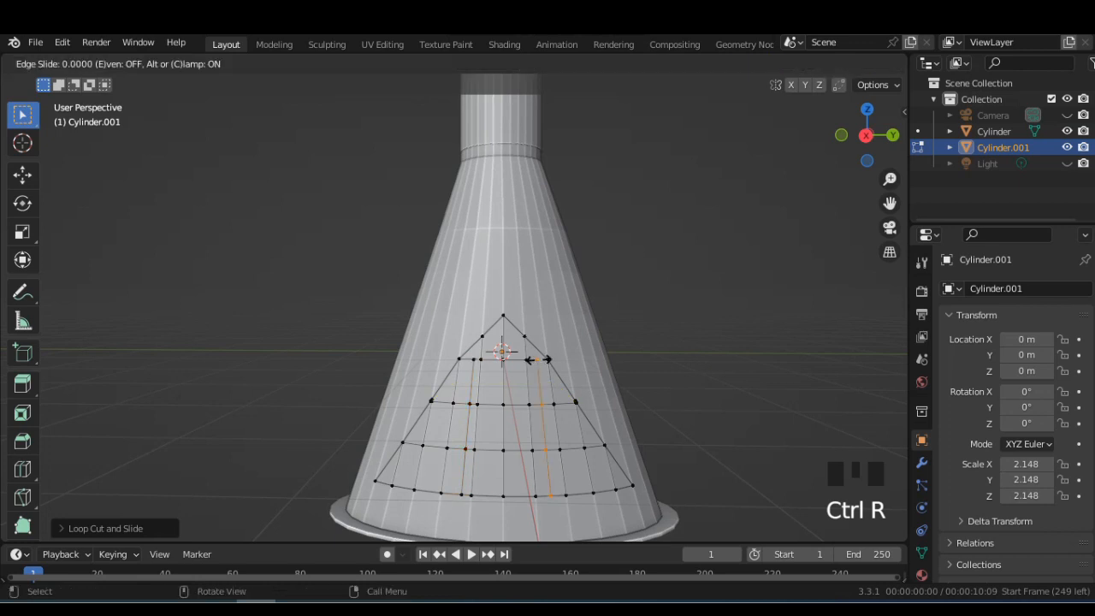
pyautogui.click(535, 359)
# Cut a horizontal edge loop across the triangular panel, slid close beneath its uppermost cross edge
pyautogui.hotkey('ctrl', 'r')
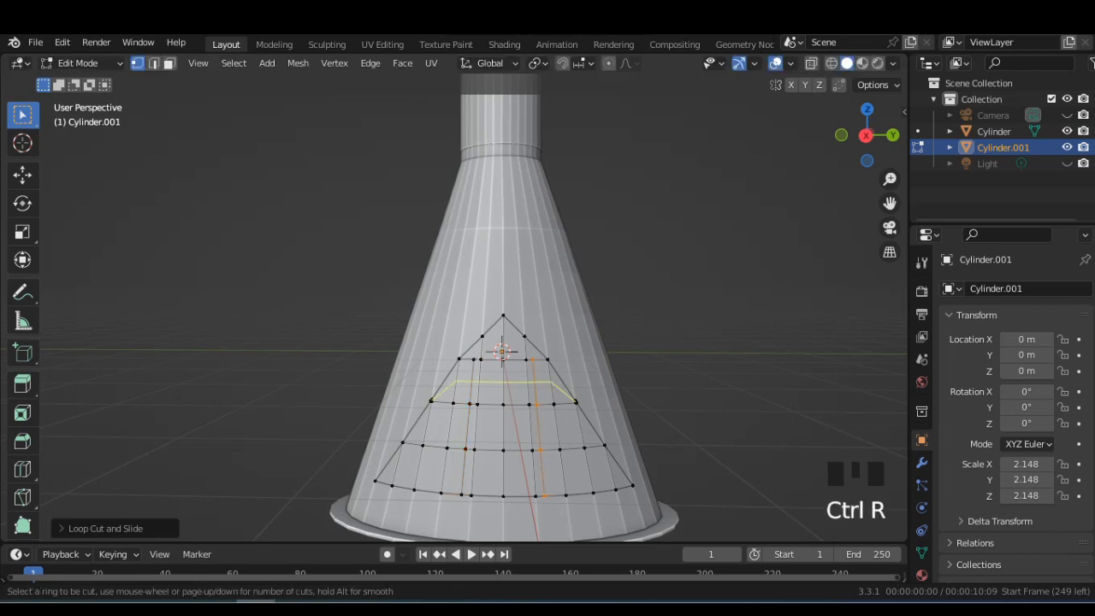
pyautogui.click(514, 371)
pyautogui.click(515, 367)
# Select the two small faces where the new loops cross, one on each side of the panel, and extrude them outward as prongs
pyautogui.scroll(-2, 515, 367)
pyautogui.scroll(2, 560, 378)
pyautogui.moveTo(515, 367); pyautogui.dragTo(568, 380, button='middle')
pyautogui.click(170, 63)
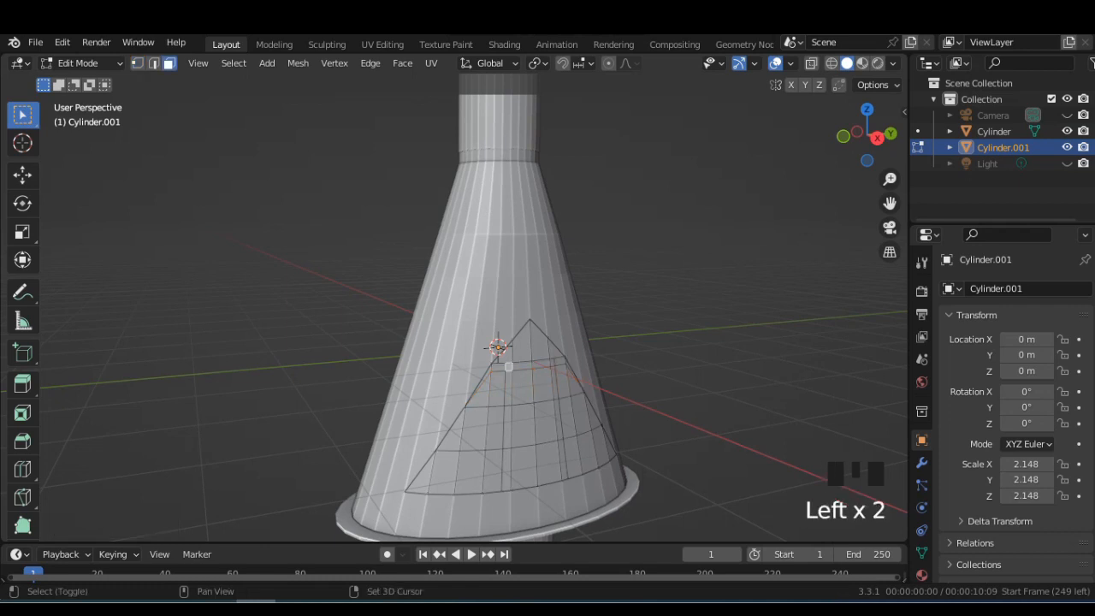
pyautogui.hotkey('ctrl', 'z')
pyautogui.scroll(2, 559, 361)
pyautogui.keyDown('shift'); pyautogui.click(599, 386); pyautogui.keyUp('shift')
pyautogui.scroll(-4, 599, 386)
pyautogui.moveTo(599, 386); pyautogui.dragTo(513, 369, button='middle')
pyautogui.press('e')
pyautogui.click(667, 384)
# Extrude the two prong tips again to add a short end segment to each
pyautogui.scroll(3, 667, 384)
pyautogui.press('e')
pyautogui.click(642, 385)
# Select the facing inner sides of the two prong end segments and bridge them into a handle bar
pyautogui.doubleClick(433, 392)
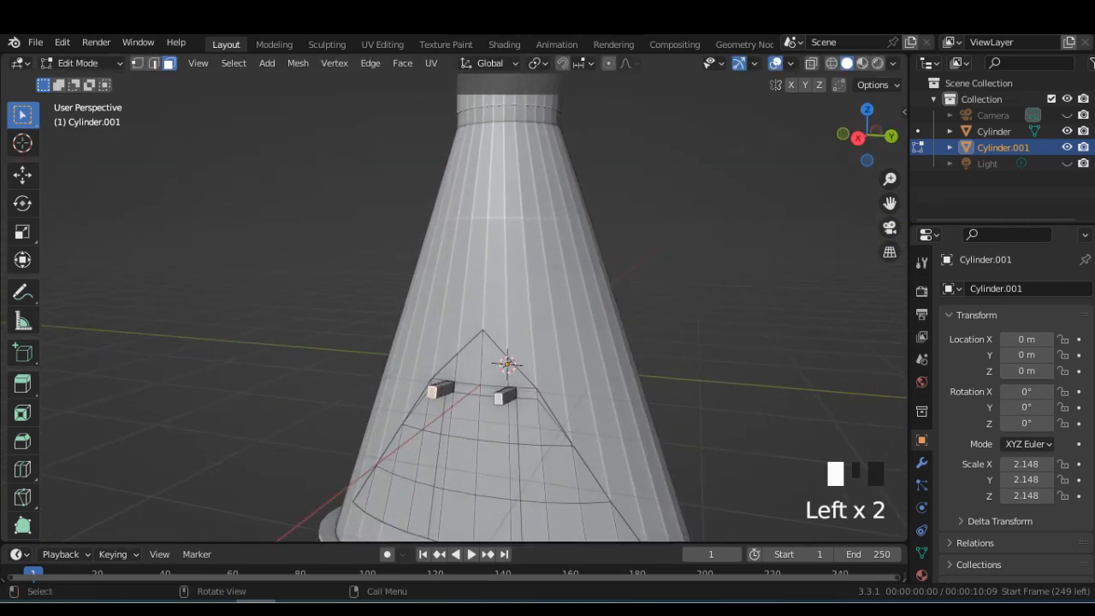
pyautogui.moveTo(433, 392); pyautogui.dragTo(514, 385, button='middle')
pyautogui.rightClick(599, 373)
pyautogui.moveTo(589, 238)
pyautogui.click(710, 238)
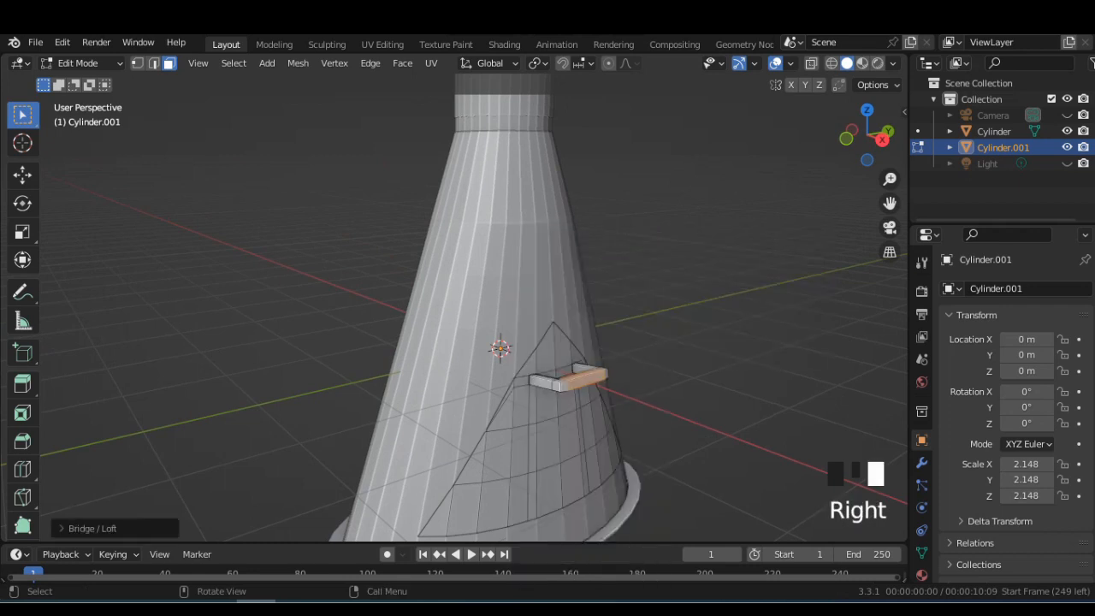
# Scale the handle's crossbar down slightly in all directions
pyautogui.press('Tab')
pyautogui.moveTo(599, 360); pyautogui.dragTo(488, 262, button='middle')
pyautogui.scroll(2, 520, 359)
pyautogui.scroll(1, 488, 263)
pyautogui.press('Tab')
pyautogui.press('s')
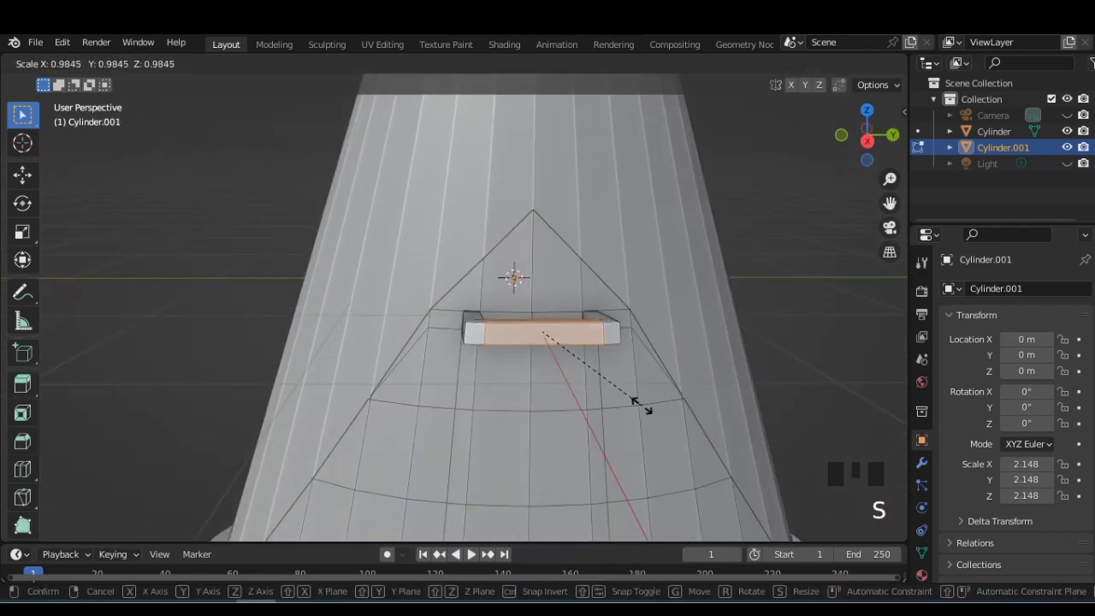
pyautogui.click(633, 402)
pyautogui.press('Tab')
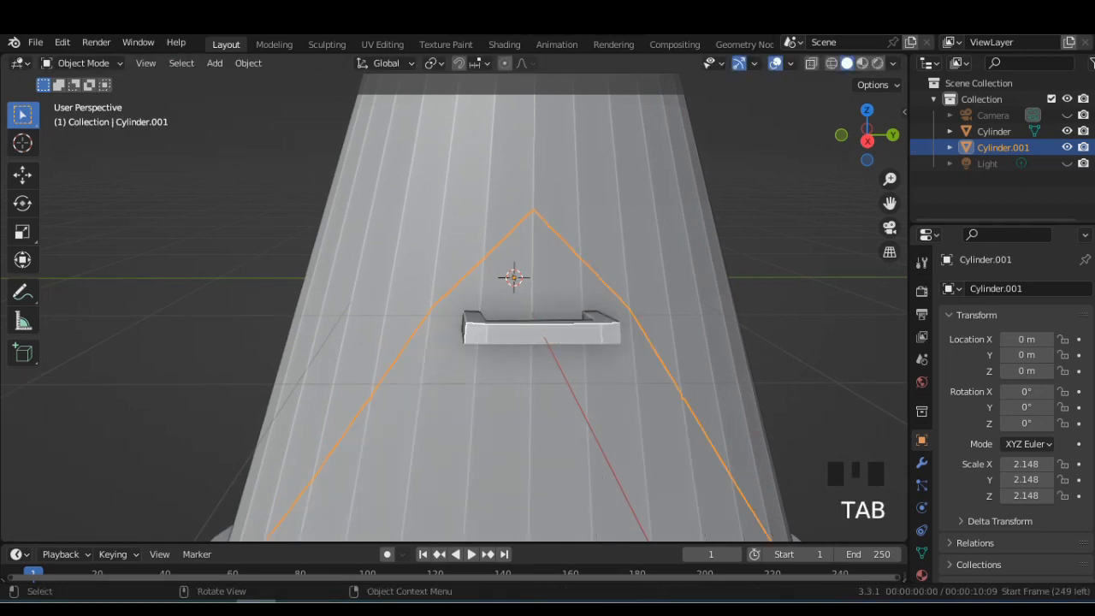
# Adjust the crossbar's thickness by scaling it slightly along X
pyautogui.moveTo(633, 402); pyautogui.dragTo(565, 360, button='middle')
pyautogui.press('Tab')
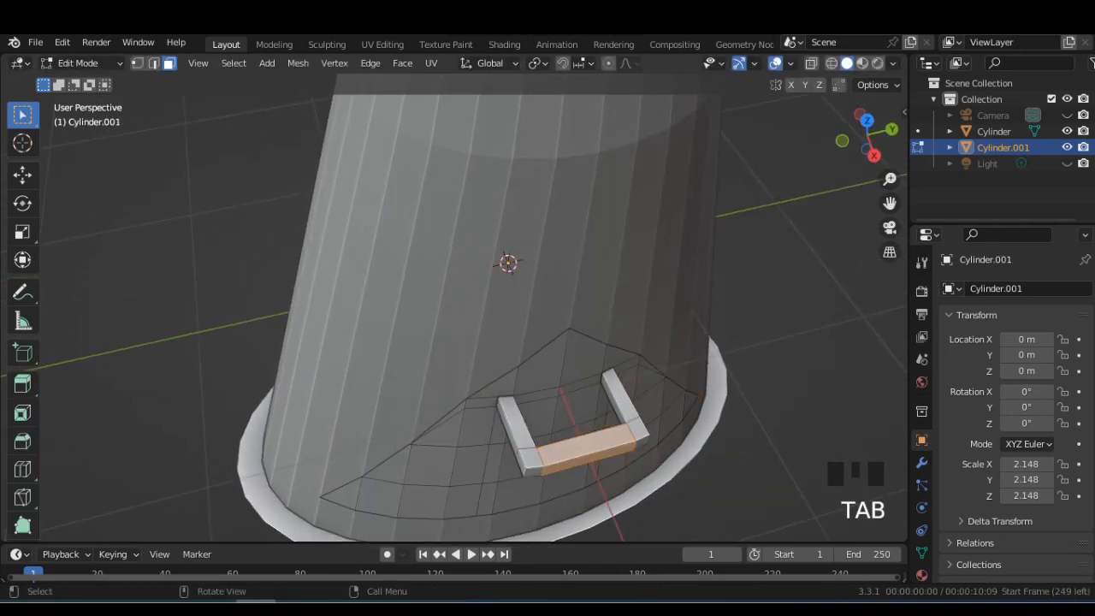
pyautogui.press('s')
pyautogui.press('x')
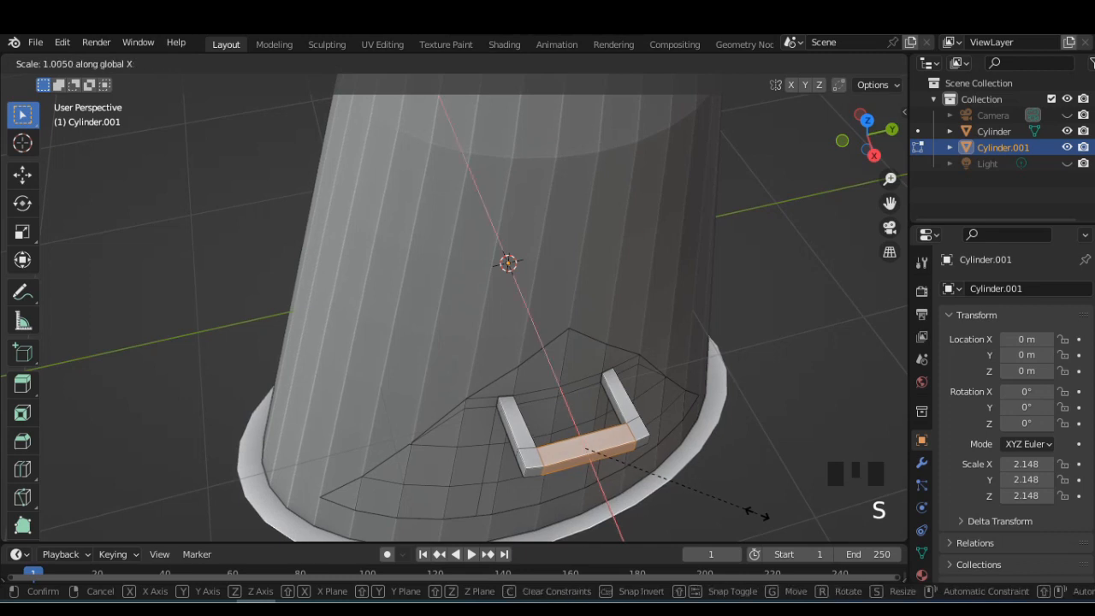
pyautogui.click(747, 507)
# Select the whole handle on the triangular panel in the front view and rotate it clockwise toward horizontal
pyautogui.moveTo(748, 507); pyautogui.dragTo(898, 393, button='middle')
pyautogui.press('Tab')
pyautogui.scroll(-2, 715, 457)
pyautogui.press('Tab')
pyautogui.press('Tab')
pyautogui.click(866, 136)
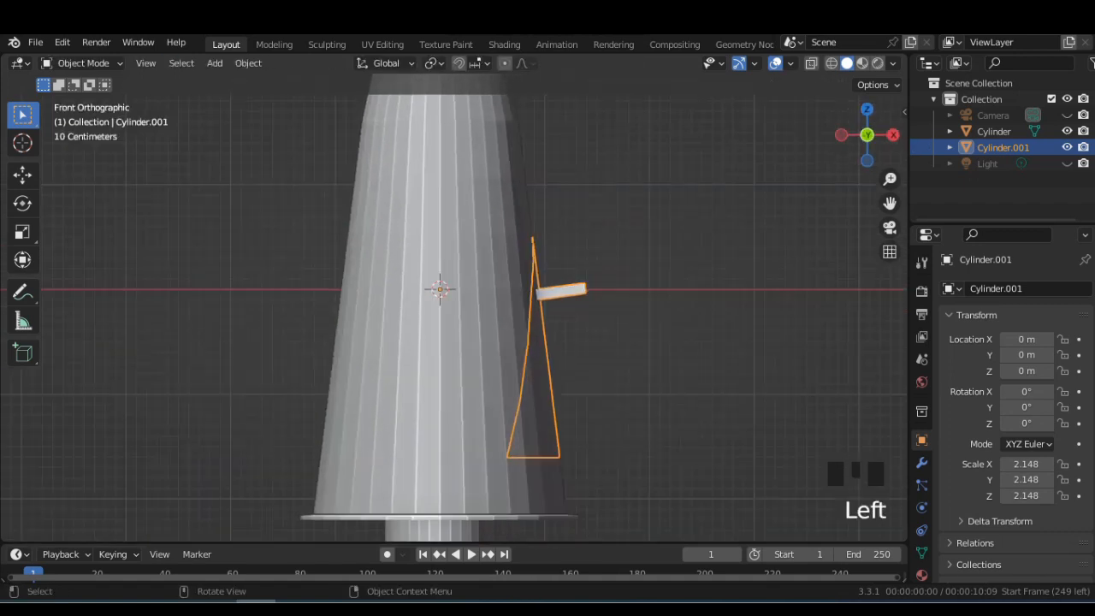
pyautogui.press('Tab')
pyautogui.click(831, 62)
pyautogui.moveTo(572, 243); pyautogui.dragTo(587, 294)
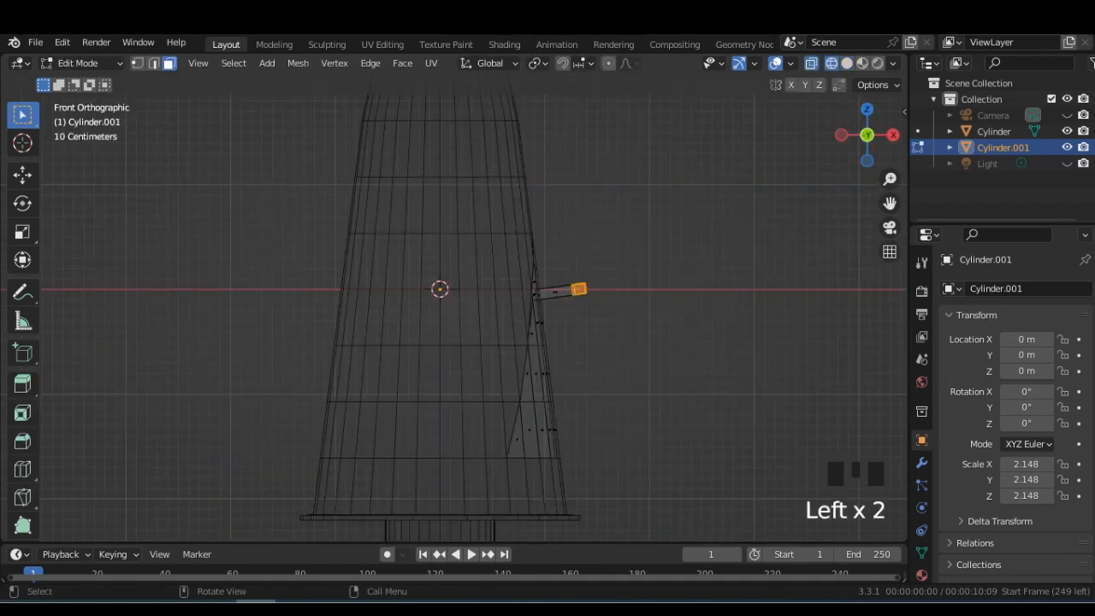
pyautogui.moveTo(552, 262); pyautogui.dragTo(596, 296)
pyautogui.press('r')
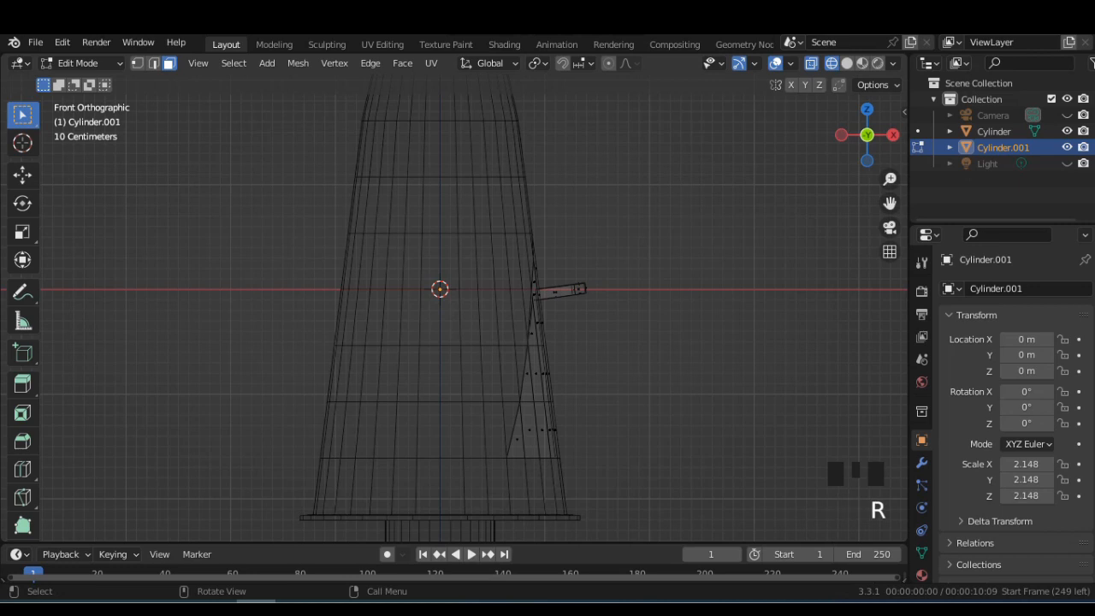
pyautogui.press('r')
pyautogui.click(695, 320)
# Shift the handle slightly down along Z and fine-tune its rotation so it sits nearly level
pyautogui.press('g')
pyautogui.press('z')
pyautogui.click(698, 350)
pyautogui.press('r')
pyautogui.click(692, 359)
pyautogui.press('Tab')
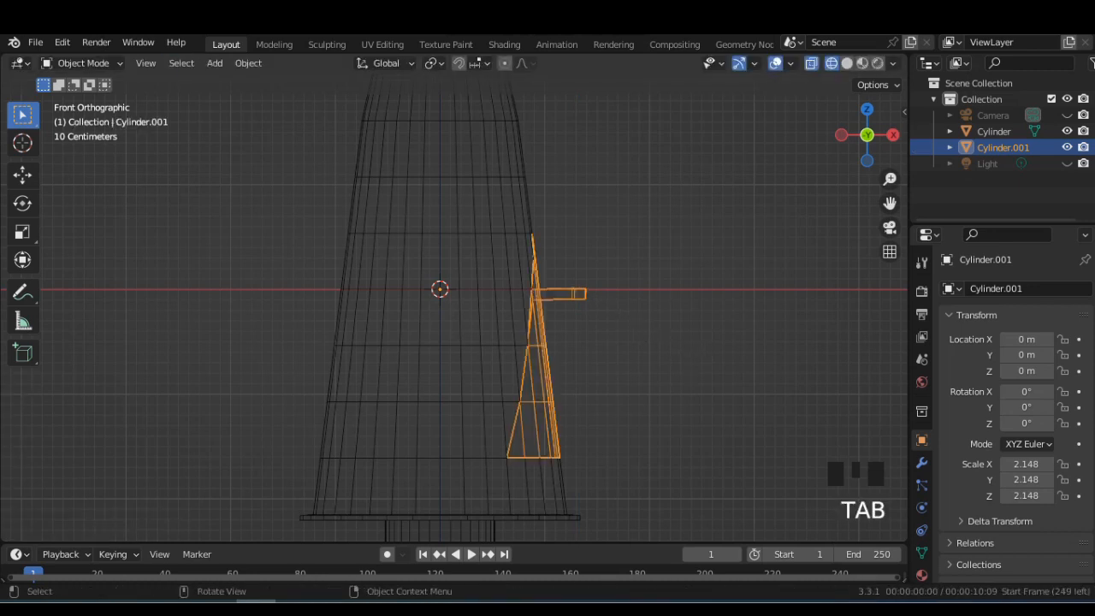
# Move the handle's crossbar along X toward the panel to shorten the prongs
pyautogui.click(847, 63)
pyautogui.click(691, 283)
pyautogui.moveTo(691, 283); pyautogui.dragTo(599, 325, button='middle')
pyautogui.press('Tab')
pyautogui.click(861, 141)
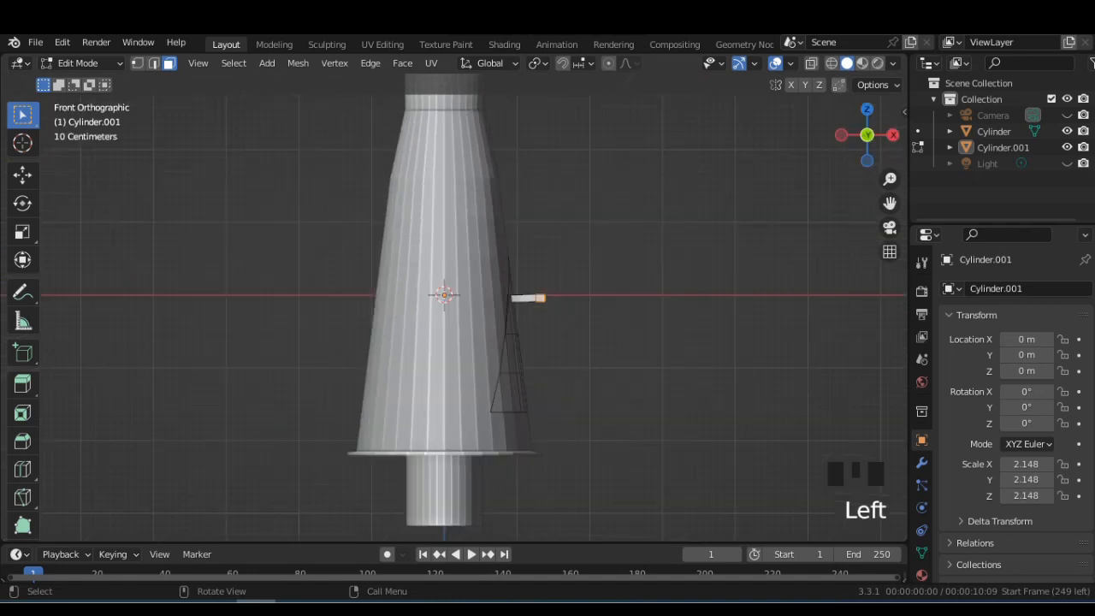
pyautogui.click(830, 62)
pyautogui.scroll(3, 474, 308)
pyautogui.click(596, 265)
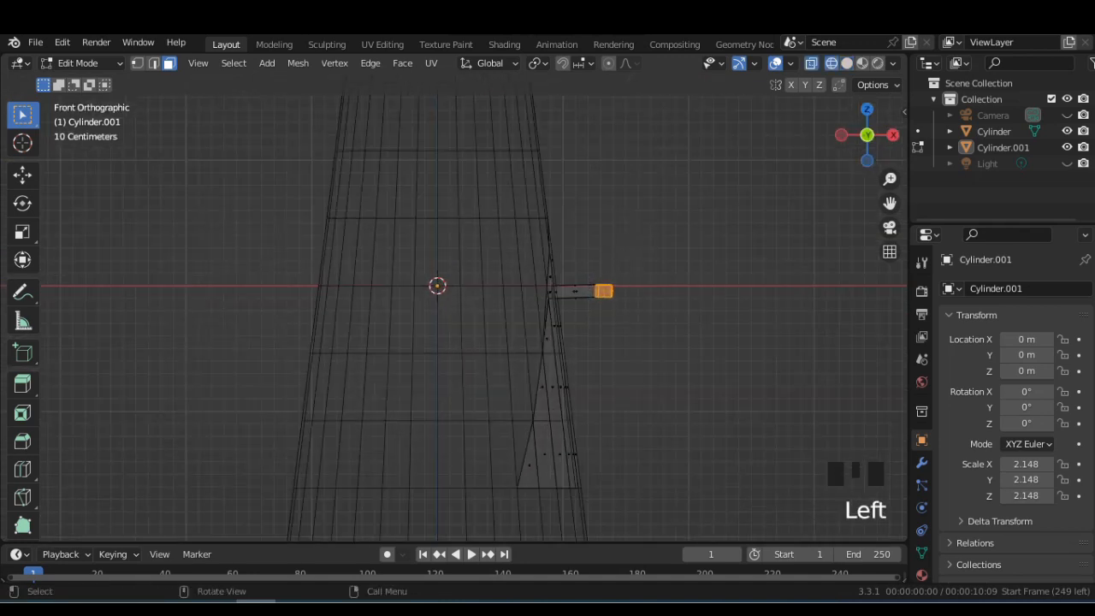
pyautogui.press('g')
pyautogui.press('x')
pyautogui.click(585, 291)
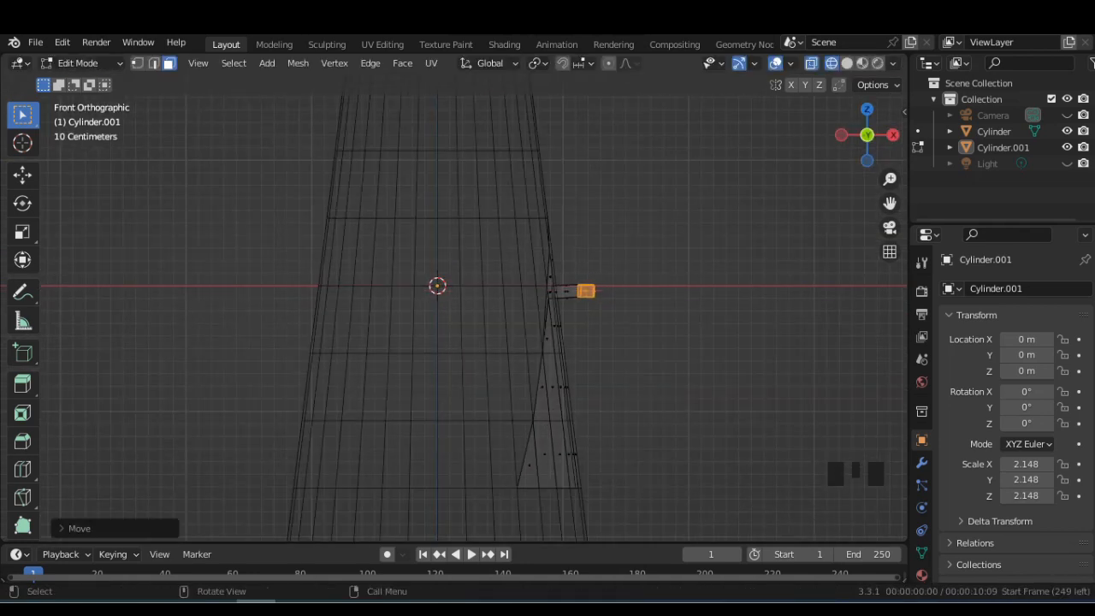
# Examine the shortened handle and the overall proportions of the model from several angles
pyautogui.click(847, 62)
pyautogui.click(727, 256)
pyautogui.moveTo(727, 256)
pyautogui.mouseDown(button='middle')
pyautogui.moveTo(659, 304)
pyautogui.moveTo(535, 274)
pyautogui.moveTo(466, 285)
pyautogui.moveTo(488, 257)
pyautogui.moveTo(484, 345)
pyautogui.moveTo(518, 319)
pyautogui.moveTo(454, 361)
pyautogui.mouseUp(button='middle')
pyautogui.scroll(1, 479, 283)
pyautogui.scroll(-6, 466, 284)
pyautogui.scroll(3, 466, 299)
pyautogui.click(874, 141)
pyautogui.scroll(-4, 479, 308)
pyautogui.scroll(2, 454, 361)
pyautogui.press('Tab')
pyautogui.press('Tab')
# Select the upper bent section of the body's neck and lower it along Z to shorten the straight pipe
pyautogui.click(453, 368)
pyautogui.press('Tab')
pyautogui.click(453, 368)
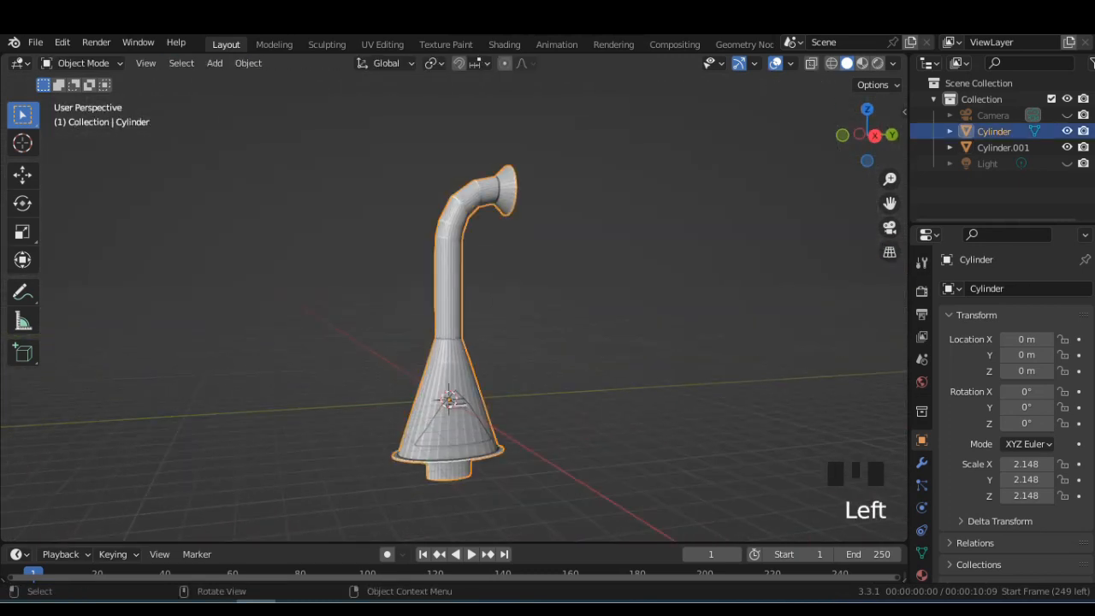
pyautogui.press('Tab')
pyautogui.click(874, 135)
pyautogui.click(832, 63)
pyautogui.moveTo(386, 140); pyautogui.dragTo(567, 241)
pyautogui.press('g')
pyautogui.press('z')
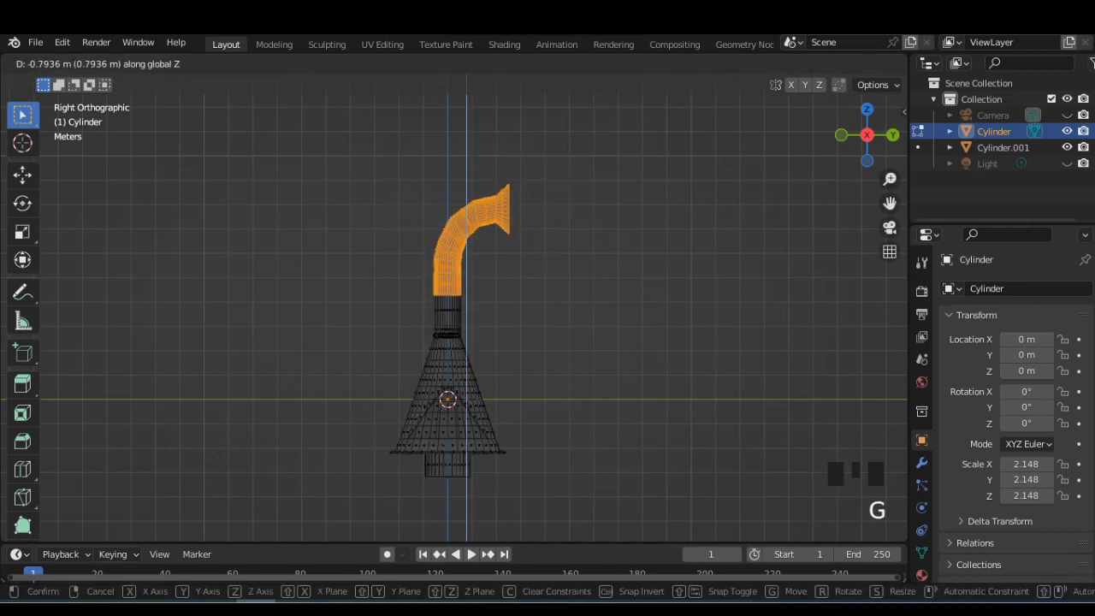
pyautogui.click(567, 283)
pyautogui.press('Tab')
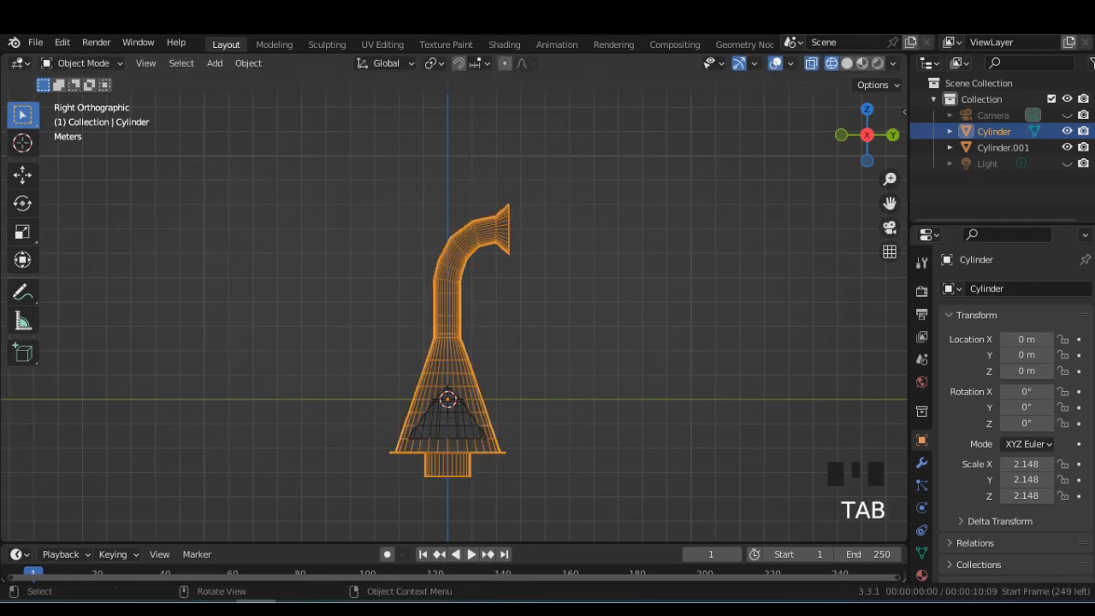
pyautogui.click(846, 62)
pyautogui.click(599, 257)
# Move the triangular panel about 2.08 m along X, out of the body's opening
pyautogui.scroll(2, 453, 307)
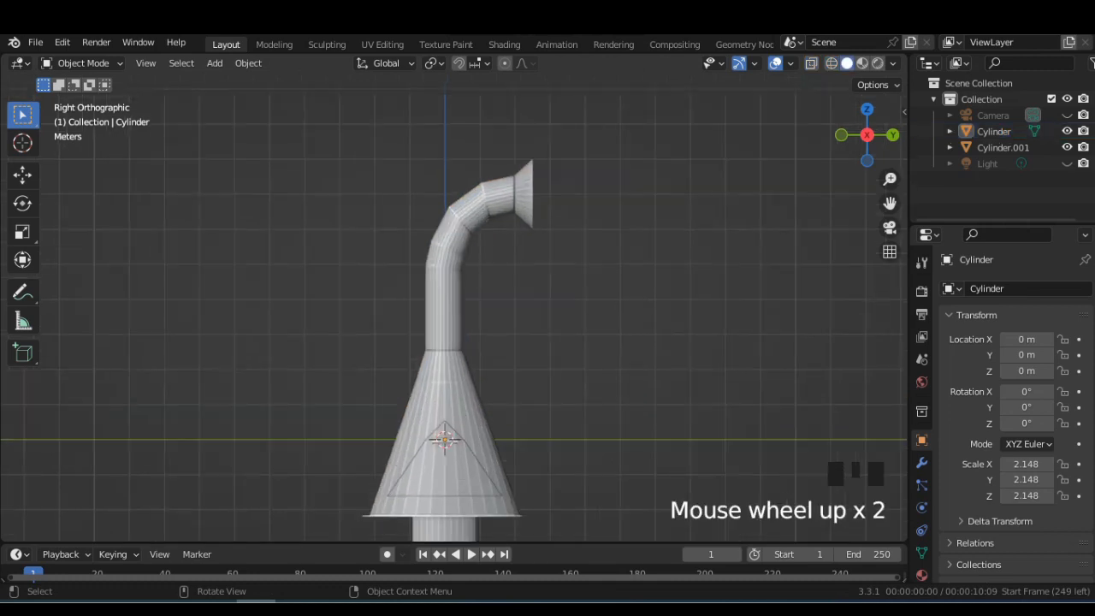
pyautogui.click(444, 385)
pyautogui.moveTo(444, 386); pyautogui.dragTo(479, 389, button='middle')
pyautogui.scroll(-2, 479, 390)
pyautogui.click(467, 437)
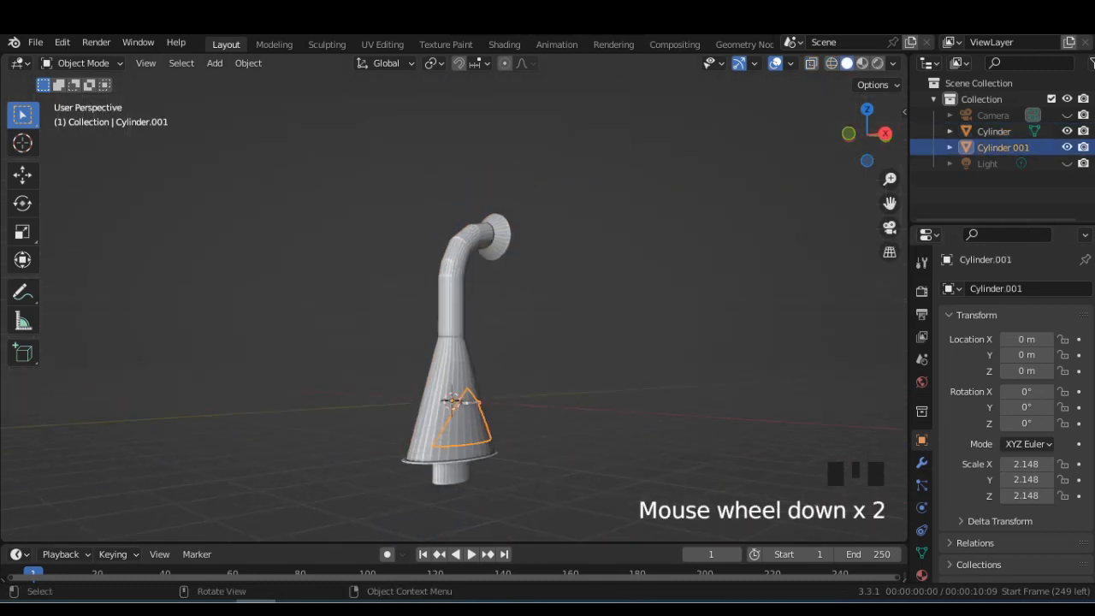
pyautogui.press('g')
pyautogui.press('x')
pyautogui.click(518, 411)
# Fill the inner oval hole in the body's floor with a face
pyautogui.scroll(2, 519, 411)
pyautogui.moveTo(548, 428); pyautogui.dragTo(532, 319, button='middle')
pyautogui.scroll(4, 518, 445)
pyautogui.click(454, 308)
pyautogui.press('Tab')
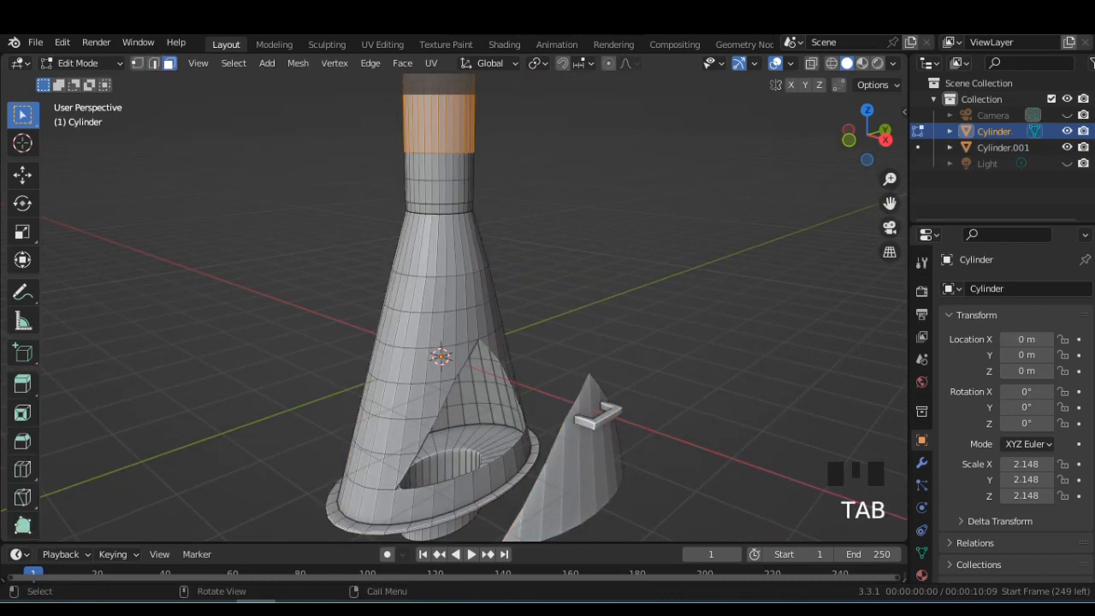
pyautogui.click(466, 450)
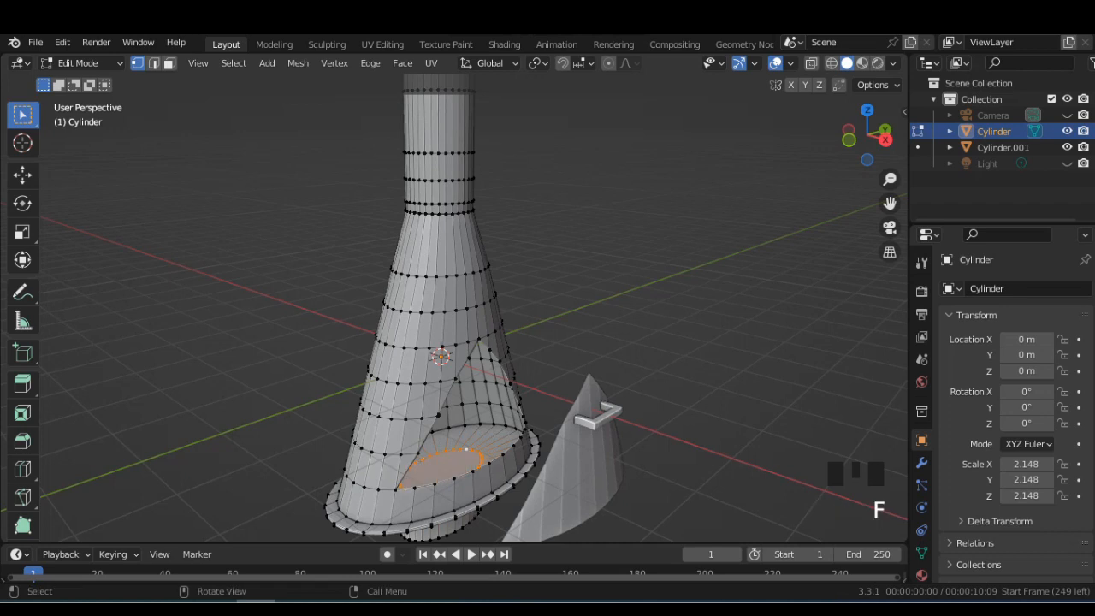
# Scale up the oval floor face and inset it by about 0.05 m
pyautogui.press('s')
pyautogui.click(550, 460)
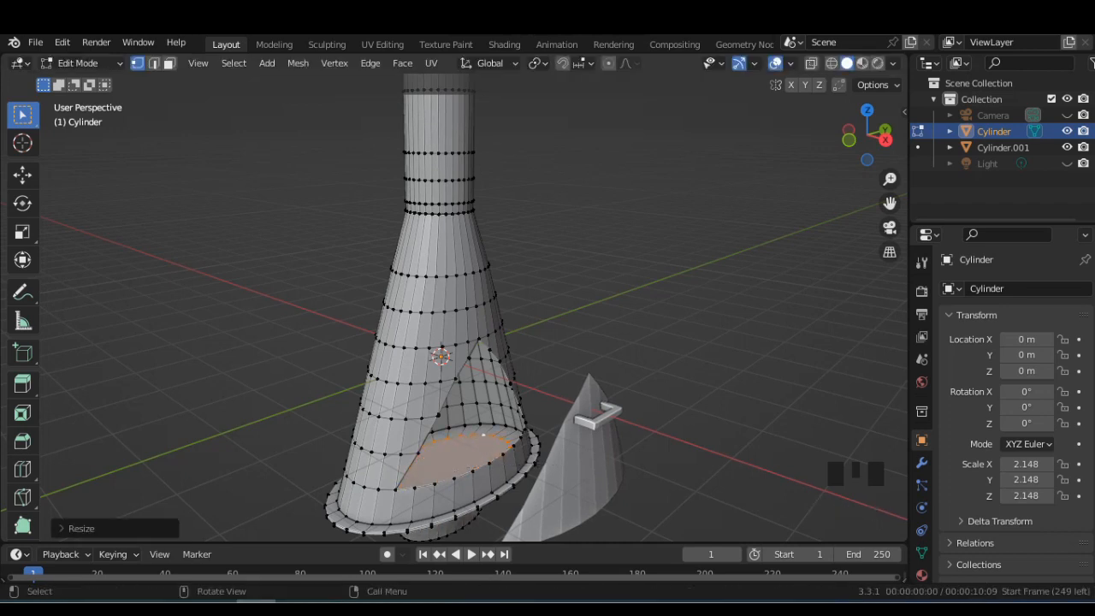
pyautogui.press('i')
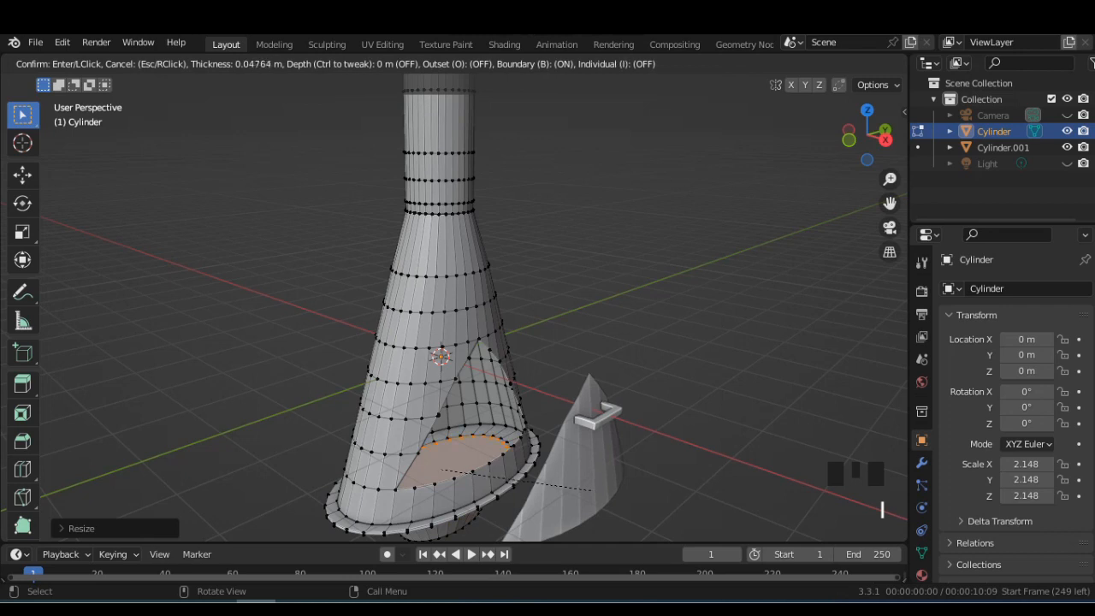
pyautogui.click(588, 489)
# Extrude the narrow ring of faces around the oval floor face upward by about 0.1 m to form a rim
pyautogui.scroll(1, 588, 490)
pyautogui.keyDown('shift'); pyautogui.moveTo(588, 490); pyautogui.dragTo(587, 429, button='middle'); pyautogui.keyUp('shift')
pyautogui.scroll(2, 587, 430)
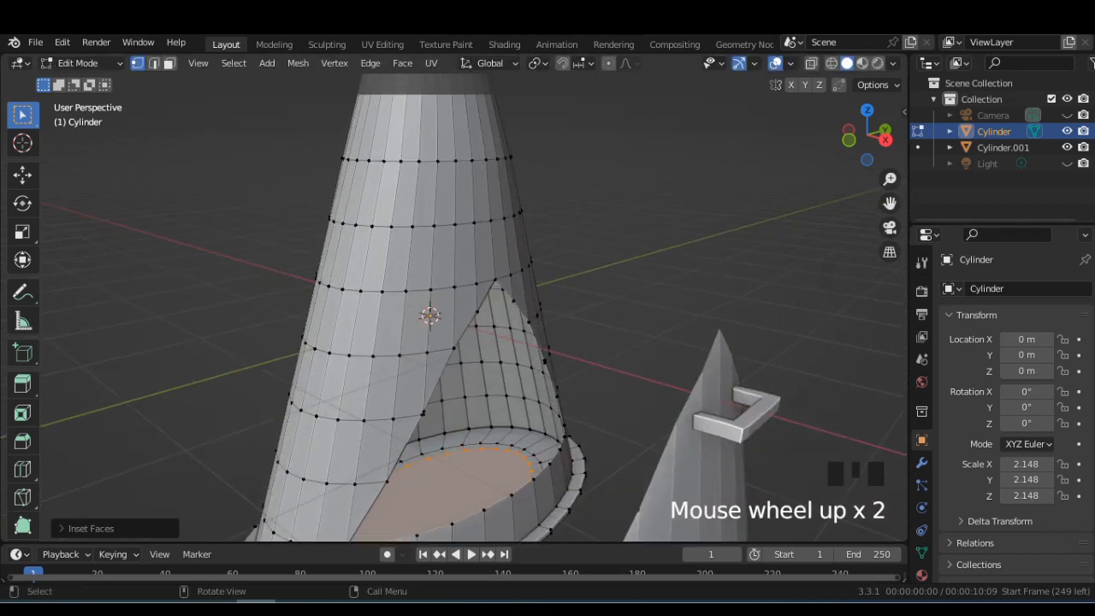
pyautogui.click(489, 446)
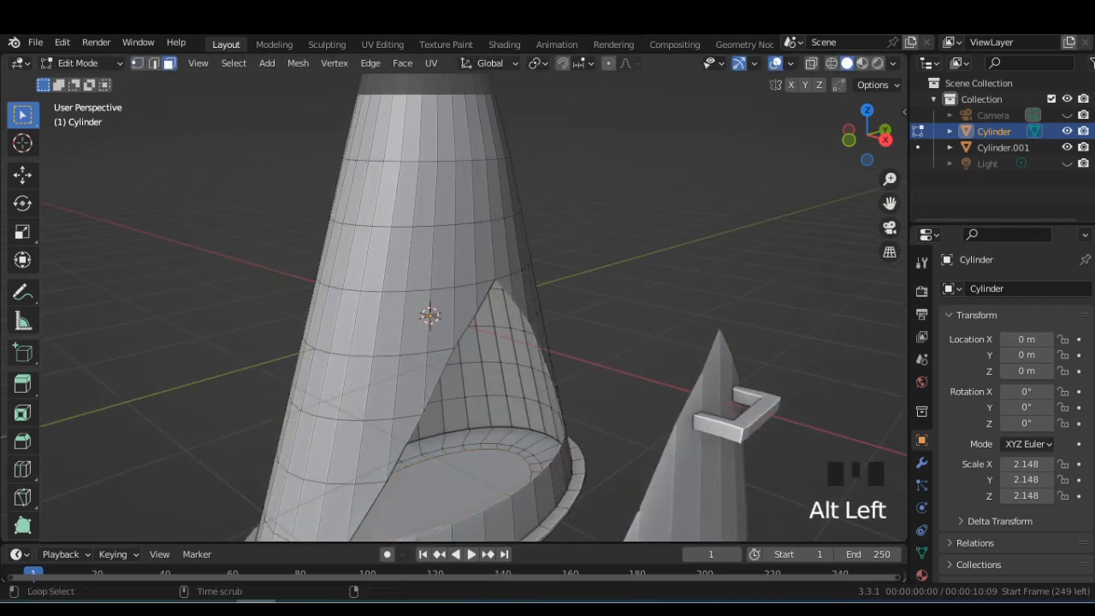
pyautogui.scroll(-2, 489, 445)
pyautogui.moveTo(489, 446); pyautogui.dragTo(522, 428, button='middle')
pyautogui.press('e')
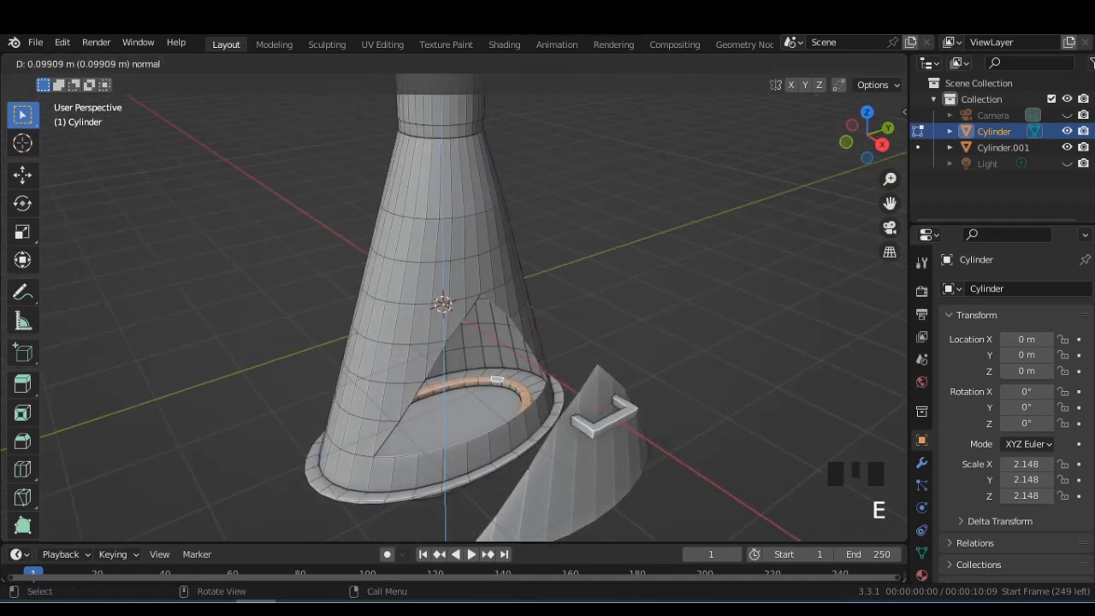
pyautogui.click(497, 376)
pyautogui.scroll(-1, 498, 376)
pyautogui.press('Tab')
# Fill the square hole behind the handle prong on the inner side of the triangular panel
pyautogui.scroll(1, 497, 375)
pyautogui.moveTo(498, 376); pyautogui.dragTo(599, 368, button='middle')
pyautogui.click(582, 359)
pyautogui.scroll(3, 582, 359)
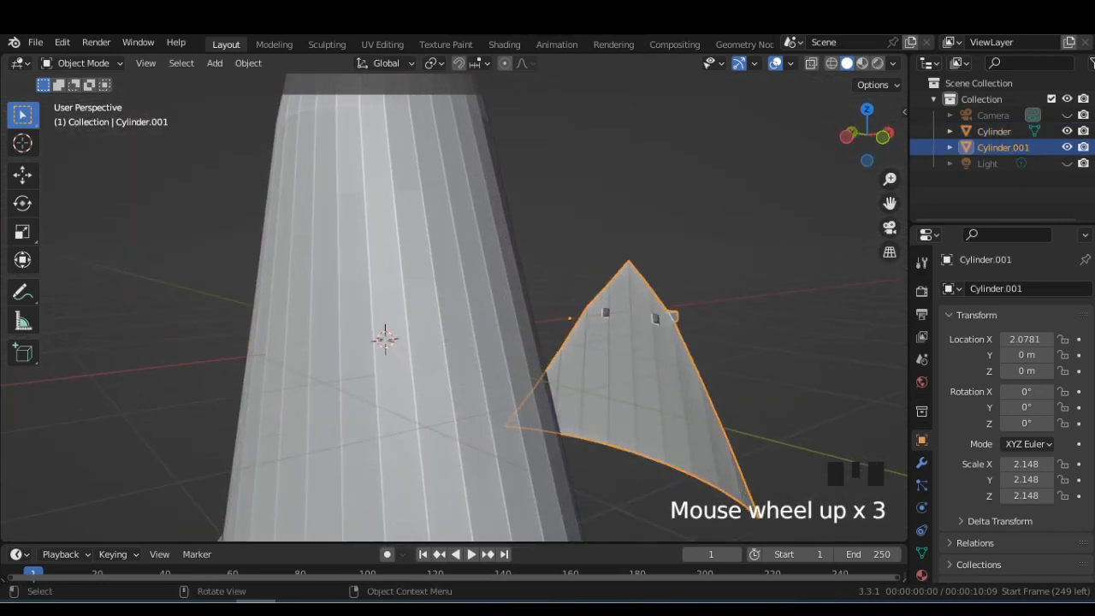
pyautogui.press('Tab')
pyautogui.scroll(2, 582, 359)
pyautogui.moveTo(635, 293); pyautogui.dragTo(671, 341)
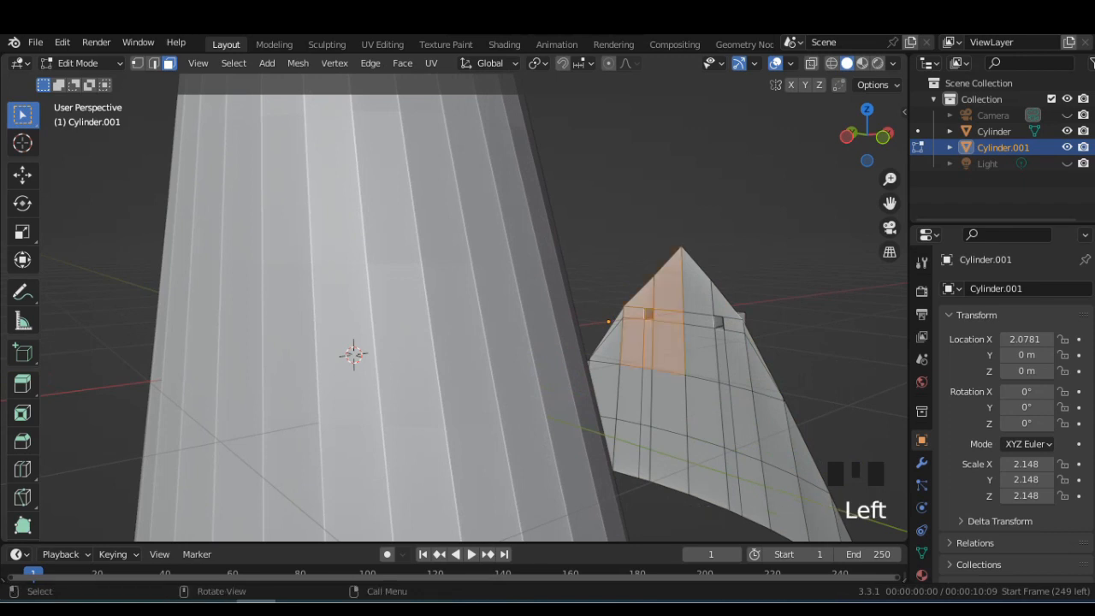
pyautogui.click(648, 314)
pyautogui.press('f')
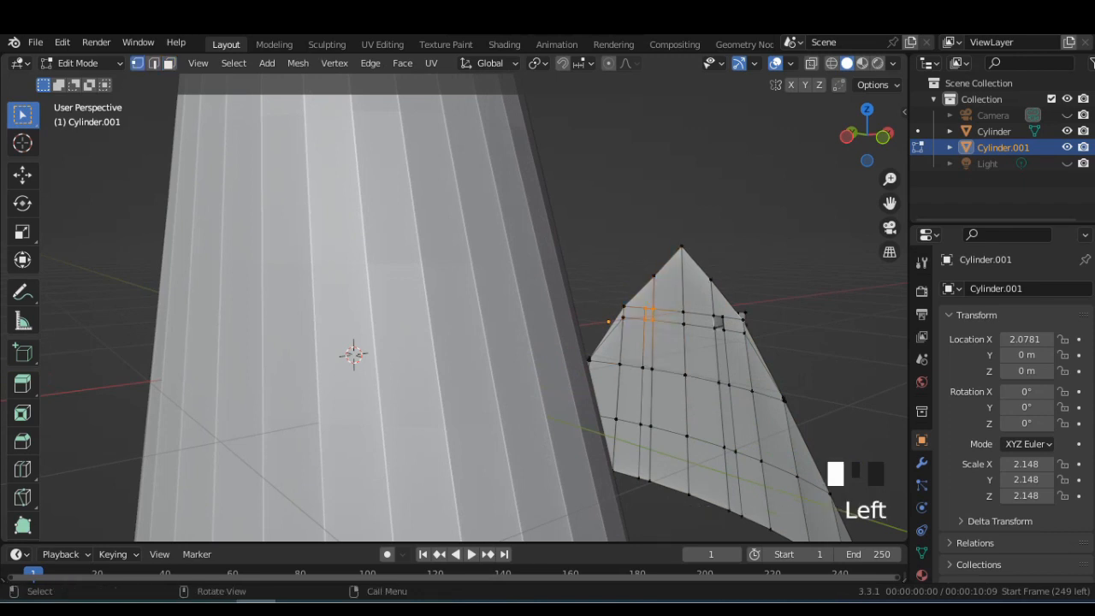
pyautogui.scroll(-3, 453, 308)
pyautogui.moveTo(453, 308); pyautogui.dragTo(513, 296, button='middle')
pyautogui.press('Tab')
pyautogui.scroll(-2, 556, 283)
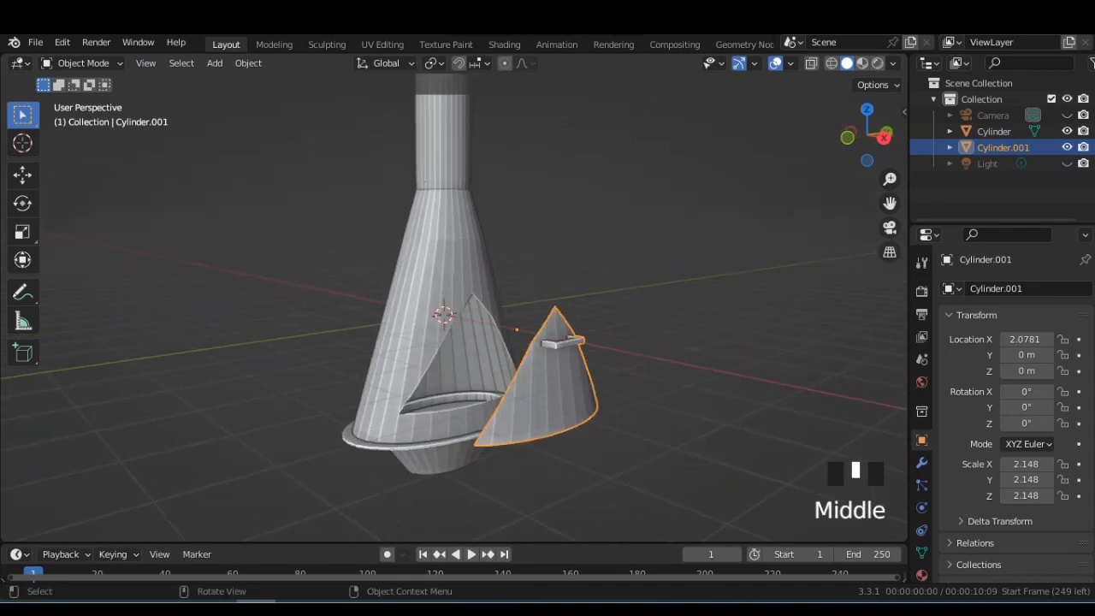
# Add Subdivision Surface modifiers to the triangular panel and the main body, setting the body's viewport level to 3
pyautogui.click(921, 462)
pyautogui.click(984, 287)
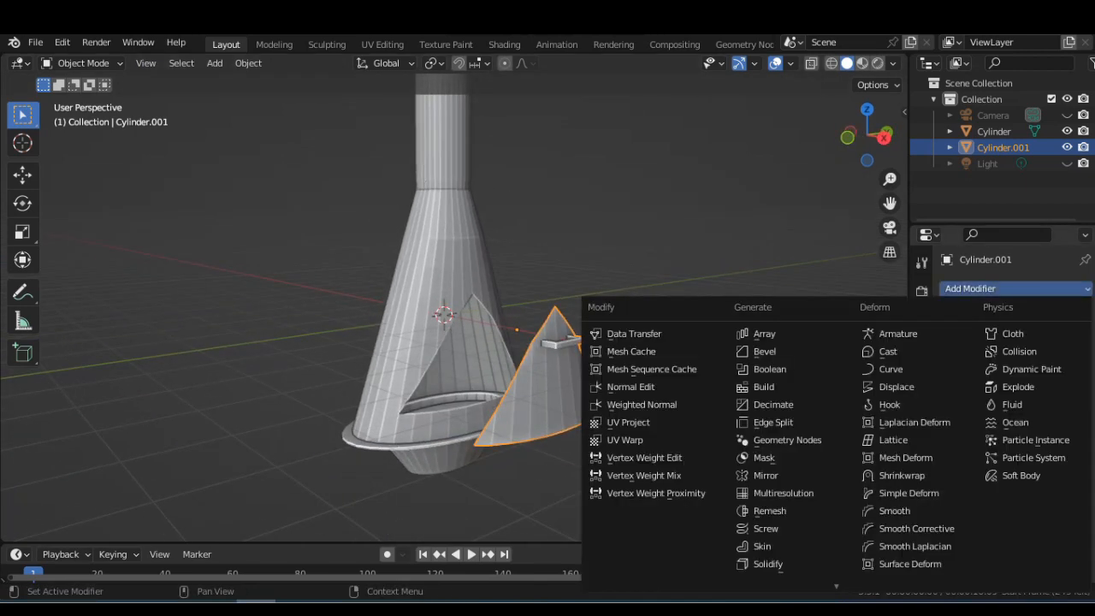
pyautogui.click(783, 538)
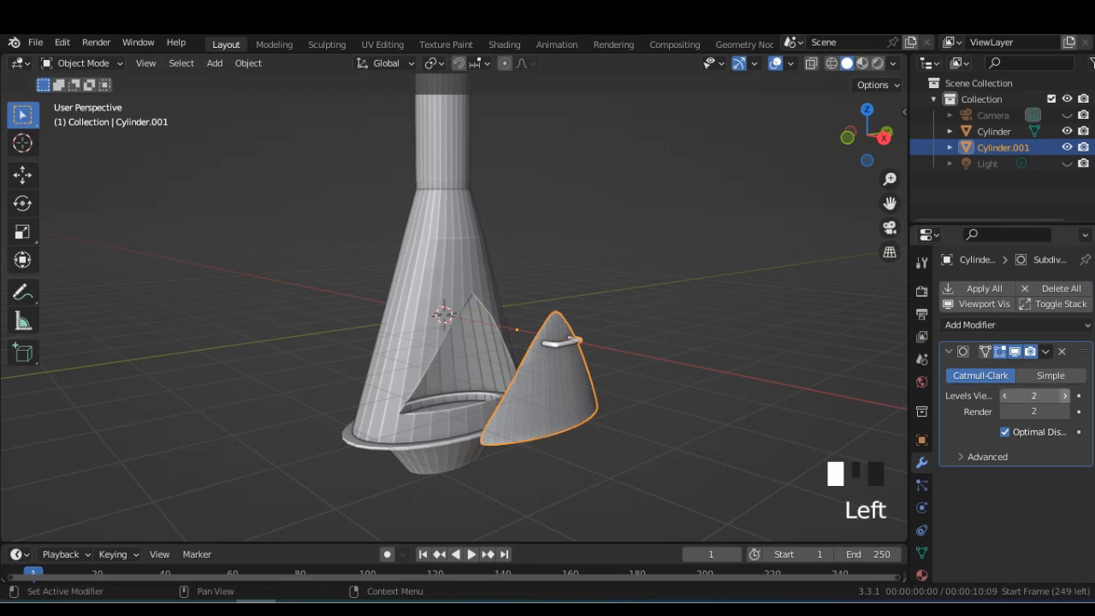
pyautogui.click(462, 274)
pyautogui.click(985, 288)
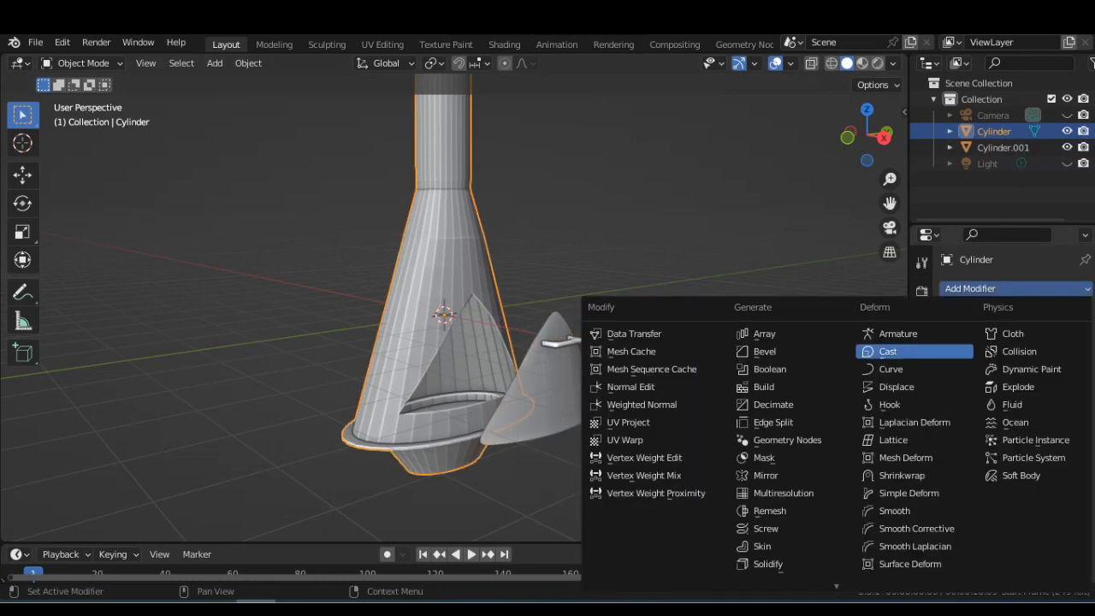
pyautogui.click(789, 552)
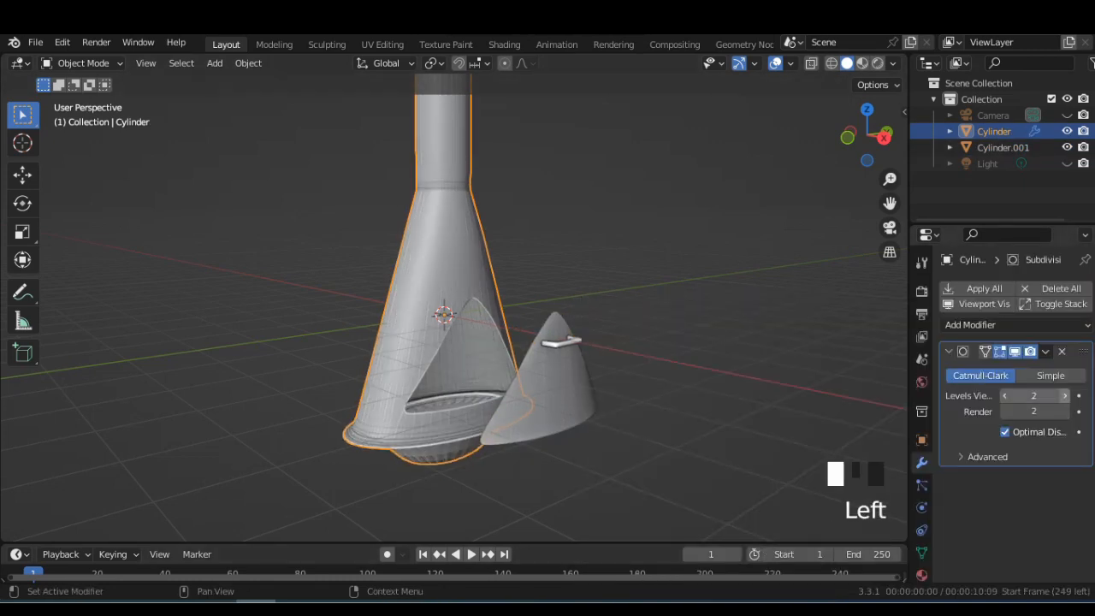
# Select the oval floor face inside the raised rim and inset it slightly to tighten its smoothed edge
pyautogui.scroll(5, 453, 308)
pyautogui.press('Tab')
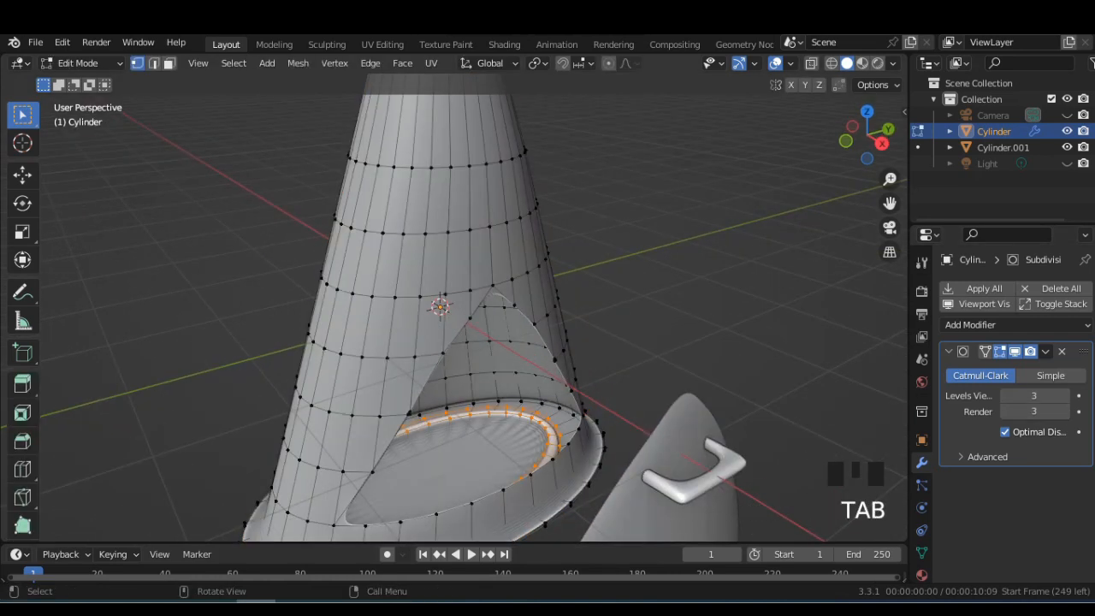
pyautogui.scroll(-2, 453, 308)
pyautogui.click(513, 397)
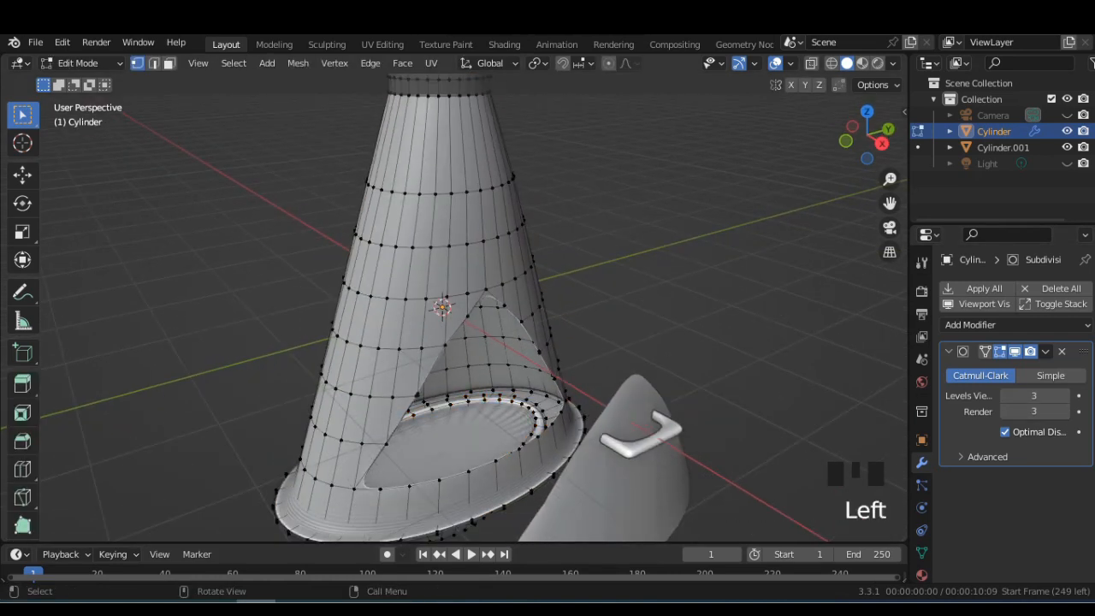
pyautogui.click(831, 63)
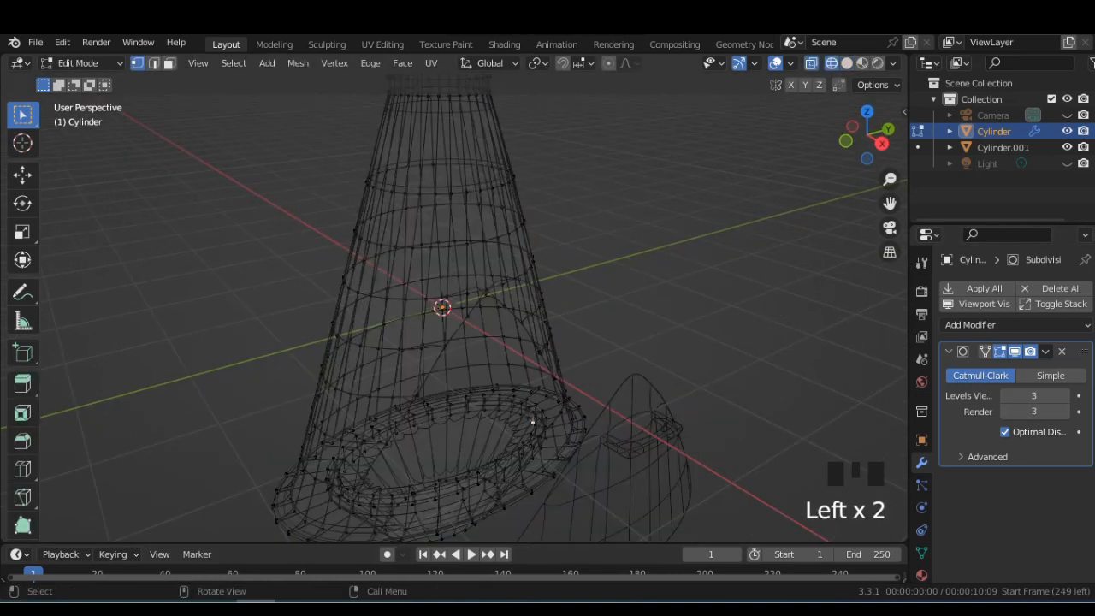
pyautogui.press('space')
pyautogui.keyDown('alt'); pyautogui.click(484, 410); pyautogui.keyUp('alt')
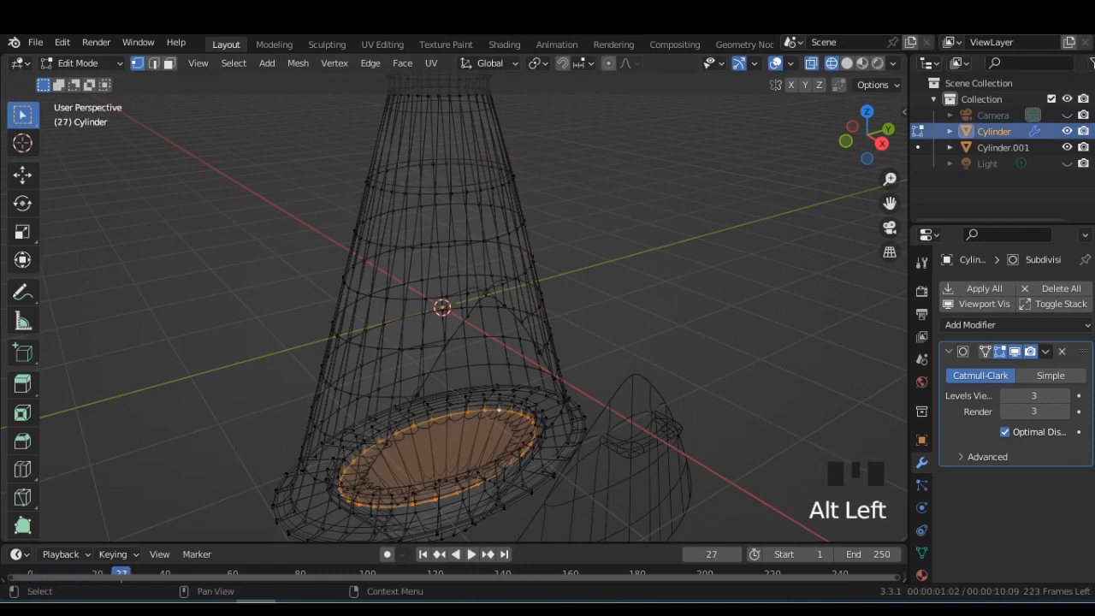
pyautogui.click(847, 63)
pyautogui.press('i')
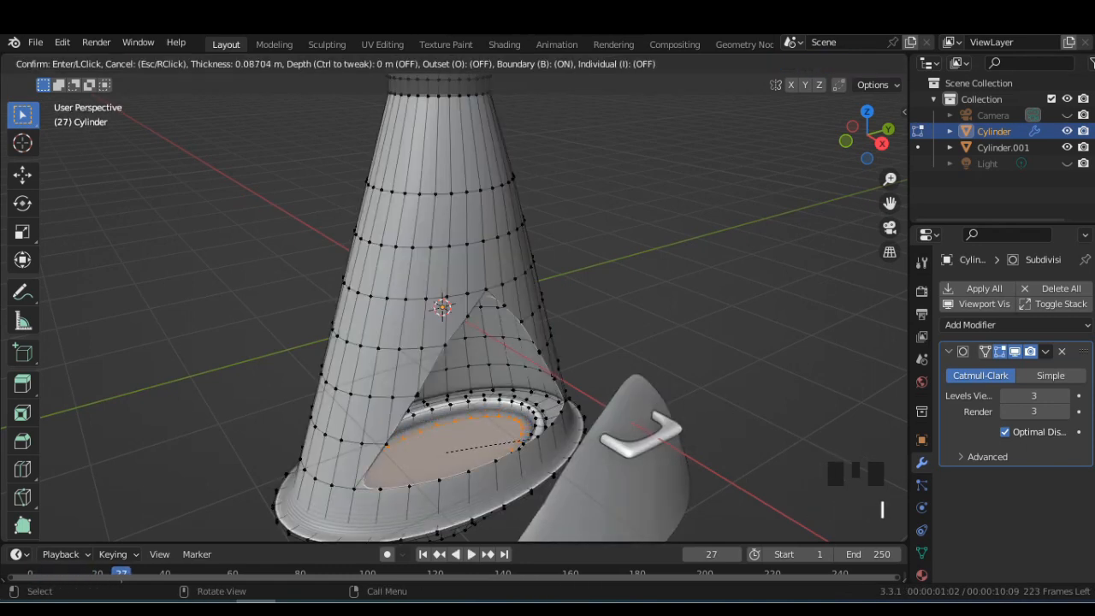
pyautogui.click(541, 442)
pyautogui.press('Tab')
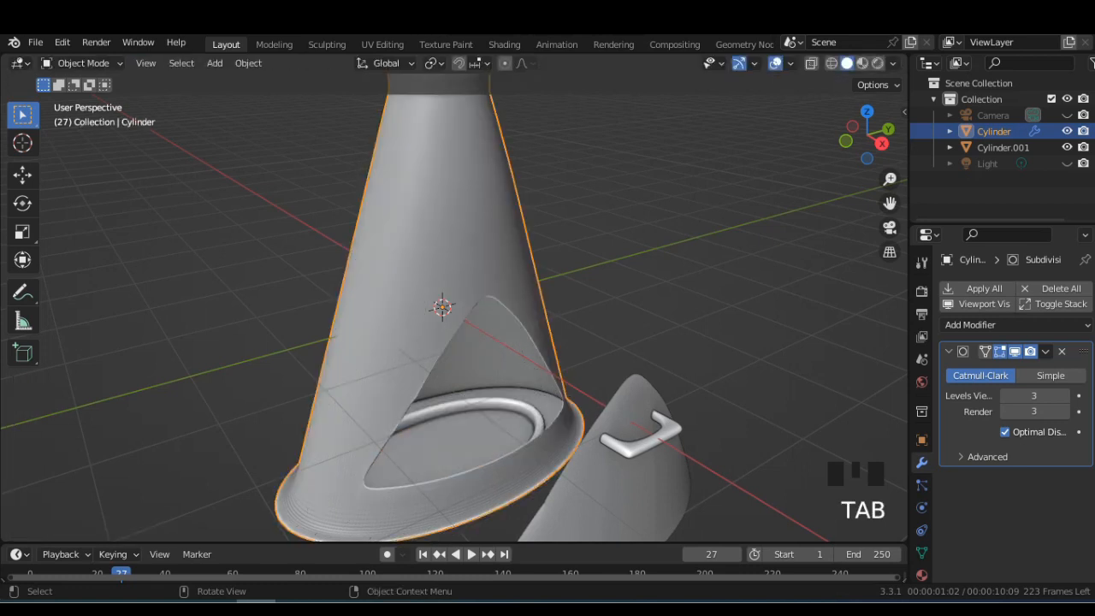
# Add a supporting edge loop around the main body's wall, slid down close to the base flange
pyautogui.scroll(-1, 542, 441)
pyautogui.moveTo(542, 442); pyautogui.dragTo(564, 424, button='middle')
pyautogui.press('Tab')
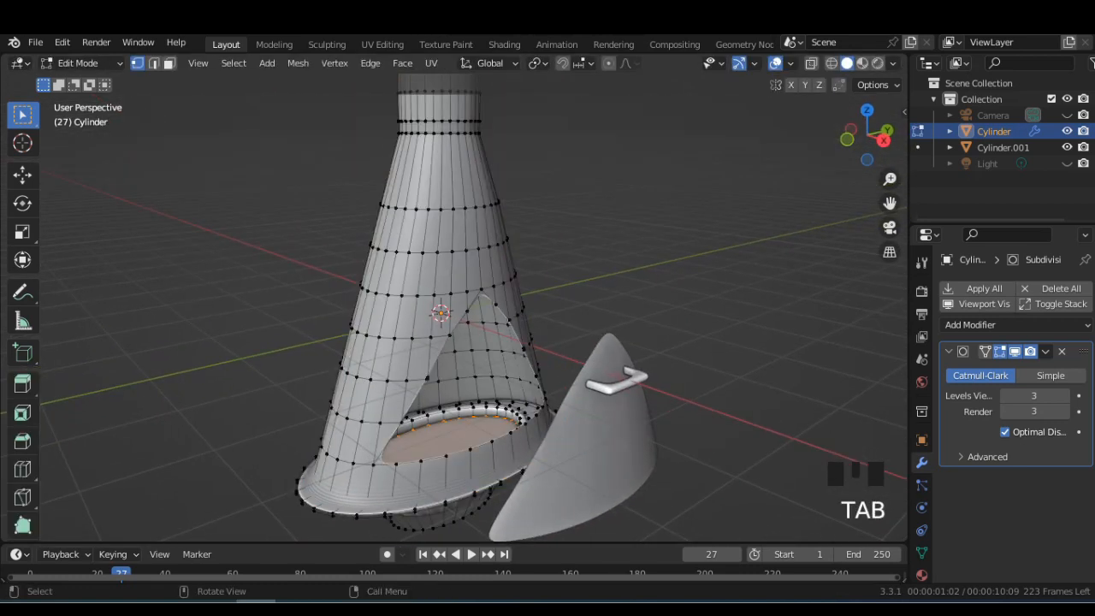
pyautogui.hotkey('ctrl', 'r')
pyautogui.click(411, 490)
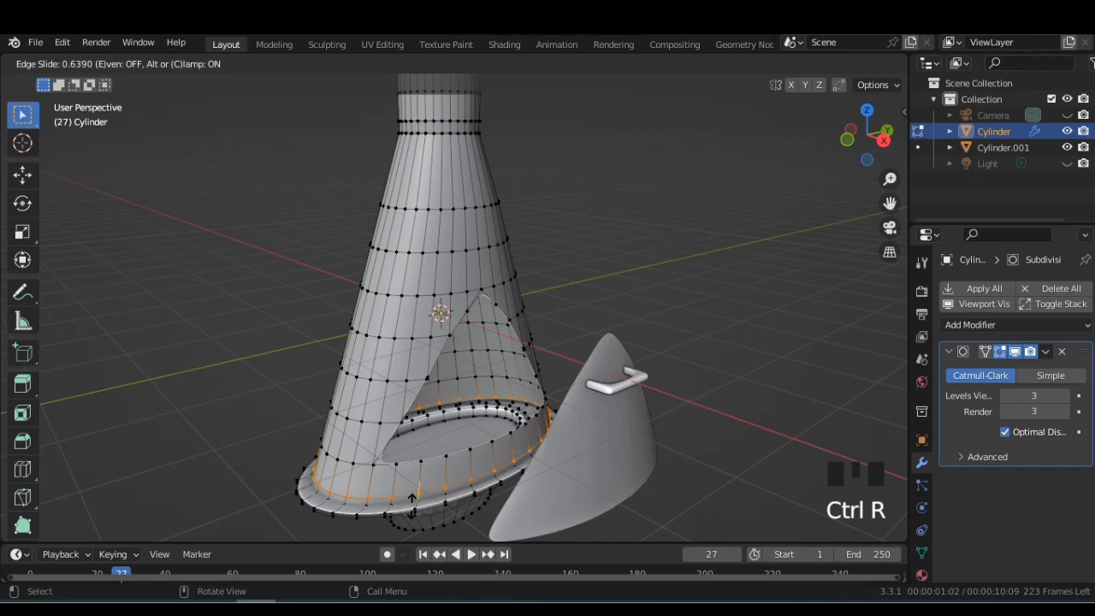
pyautogui.click(413, 503)
# Add another supporting edge loop on the underside around the bowl, slid close to the flange
pyautogui.scroll(-2, 413, 503)
pyautogui.moveTo(413, 503); pyautogui.dragTo(454, 419, button='middle')
pyautogui.hotkey('ctrl', 'r')
pyautogui.click(445, 454)
pyautogui.click(449, 434)
pyautogui.scroll(1, 418, 458)
pyautogui.press('Tab')
pyautogui.press('Tab')
# Select the bottom edge loop of the bowl under the body, fill it with a face and inset that face
pyautogui.scroll(-2, 432, 441)
pyautogui.click(454, 420)
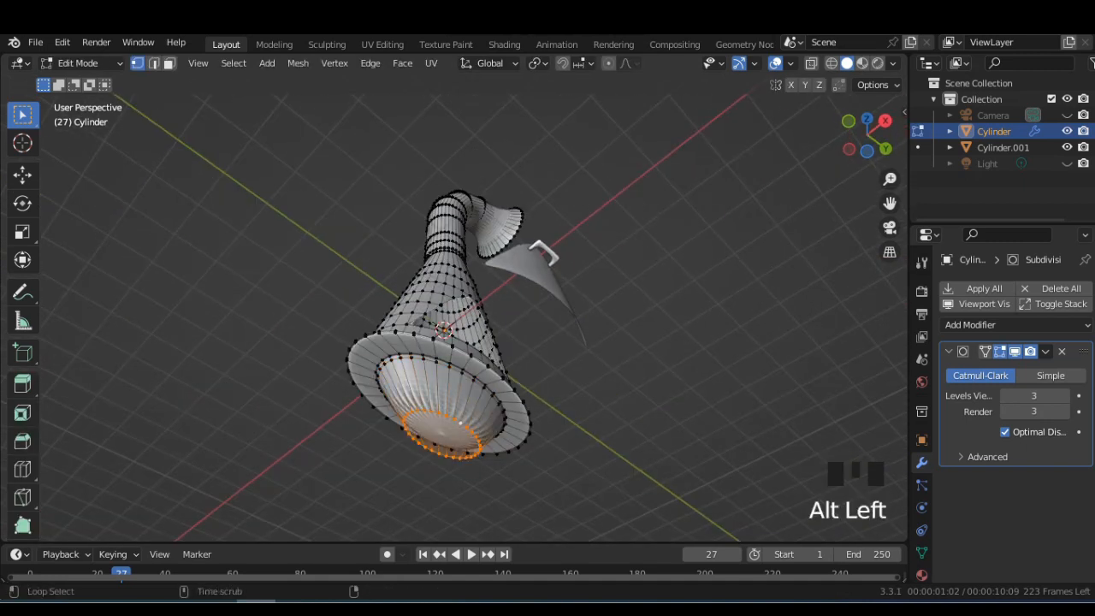
pyautogui.press('f')
pyautogui.press('i')
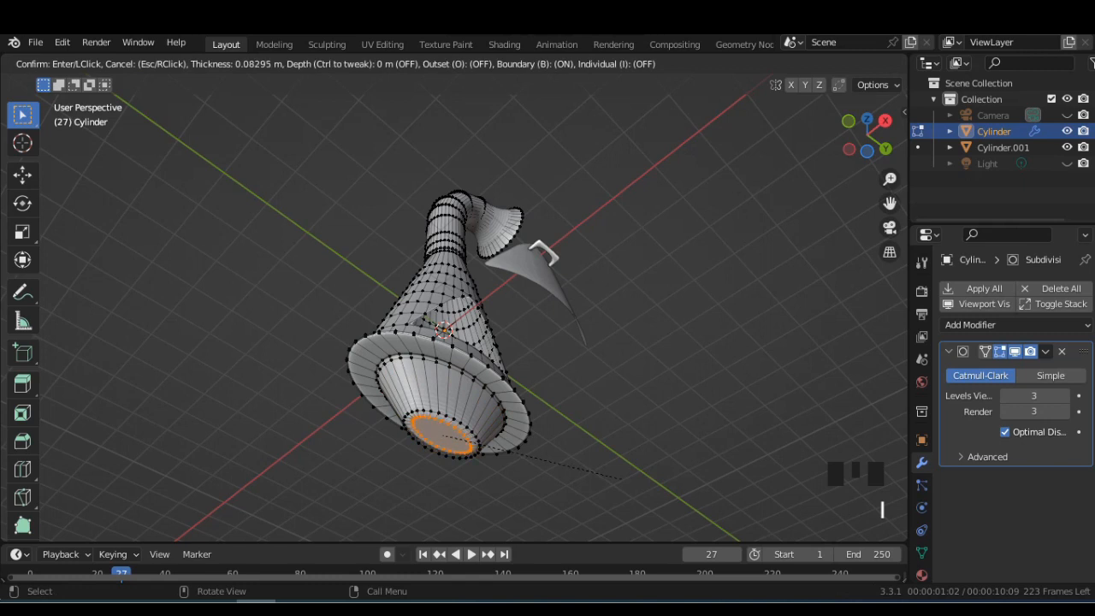
pyautogui.rightClick(622, 479)
pyautogui.scroll(1, 622, 479)
pyautogui.press('i')
pyautogui.click(622, 479)
# Inset the bowl's bottom face once more to sharpen its smoothed bottom edge
pyautogui.press('Tab')
pyautogui.moveTo(445, 342); pyautogui.dragTo(462, 299, button='middle')
pyautogui.scroll(2, 488, 326)
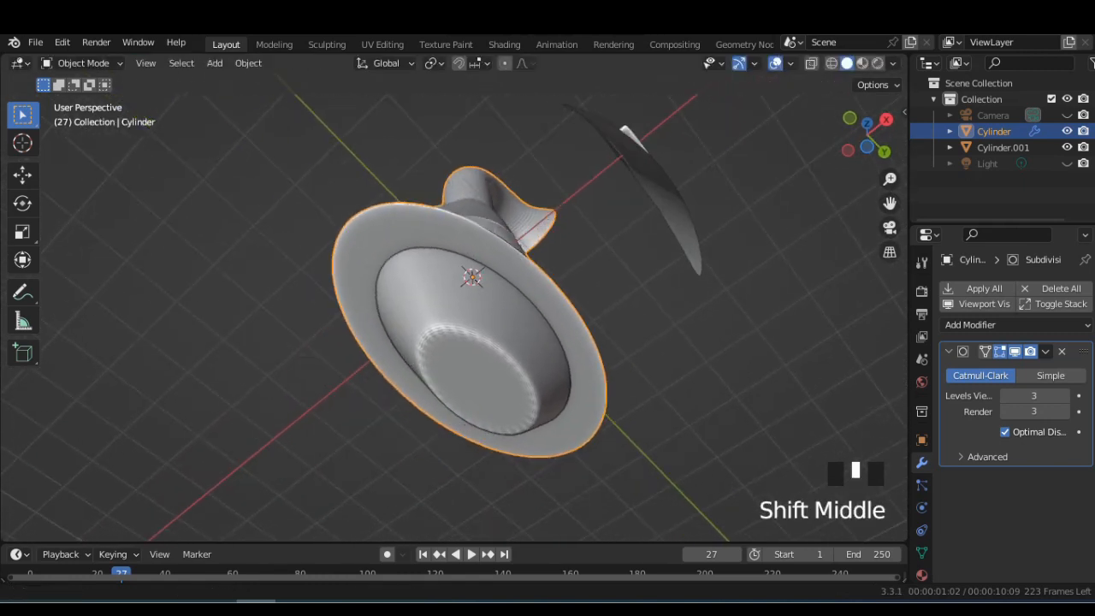
pyautogui.scroll(1, 462, 300)
pyautogui.press('Tab')
pyautogui.press('i')
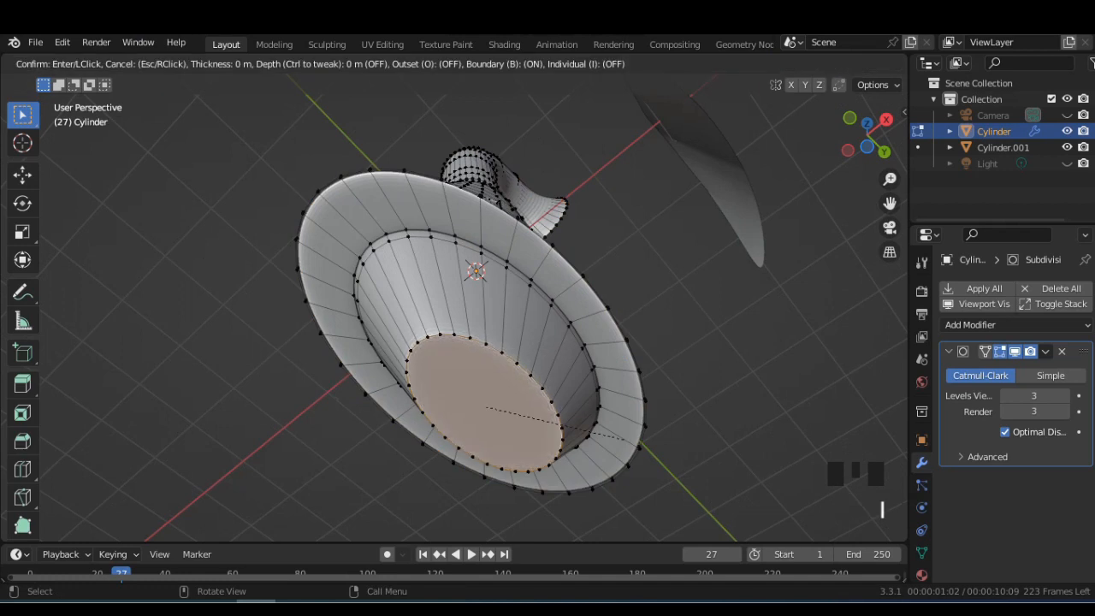
pyautogui.press('Return')
pyautogui.press('Tab')
# In the right-side wireframe view, select the neck ring where the flare begins and extrude it in place
pyautogui.scroll(-1, 453, 308)
pyautogui.moveTo(453, 308); pyautogui.dragTo(445, 239, button='middle')
pyautogui.scroll(2, 462, 274)
pyautogui.scroll(-3, 453, 317)
pyautogui.moveTo(454, 316); pyautogui.dragTo(453, 402, button='middle')
pyautogui.scroll(3, 479, 291)
pyautogui.scroll(1, 479, 291)
pyautogui.scroll(-1, 479, 291)
pyautogui.scroll(2, 479, 291)
pyautogui.press('Tab')
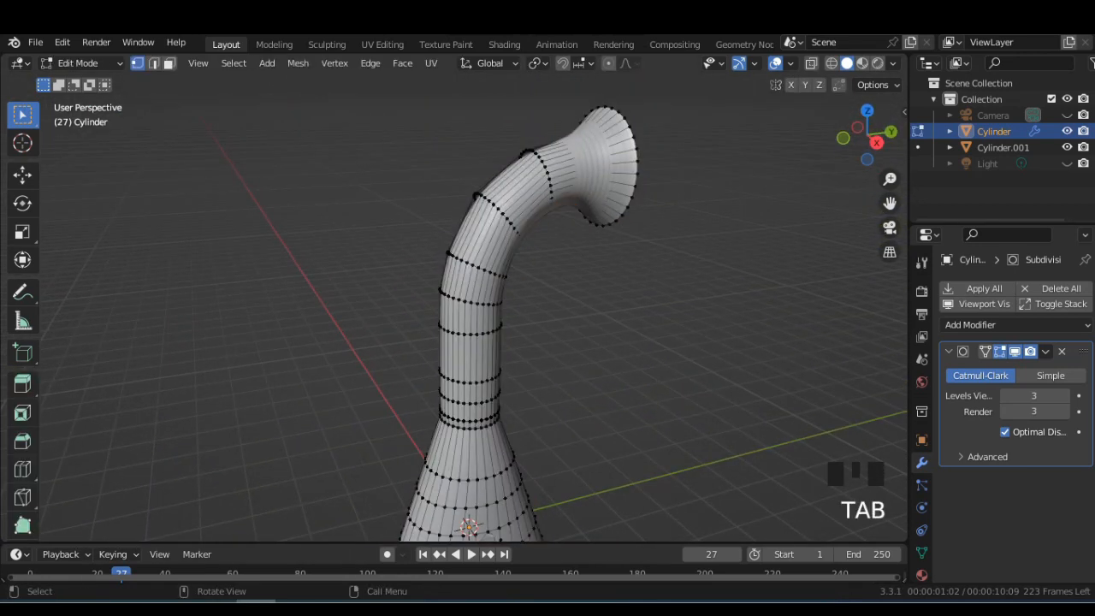
pyautogui.click(877, 142)
pyautogui.click(831, 63)
pyautogui.moveTo(554, 221); pyautogui.dragTo(554, 223)
pyautogui.press('e')
pyautogui.click(554, 223)
# Extrude the next two vertex rings along the neck's bend in place to crease the pipe joints
pyautogui.moveTo(480, 131); pyautogui.dragTo(521, 218)
pyautogui.press('e')
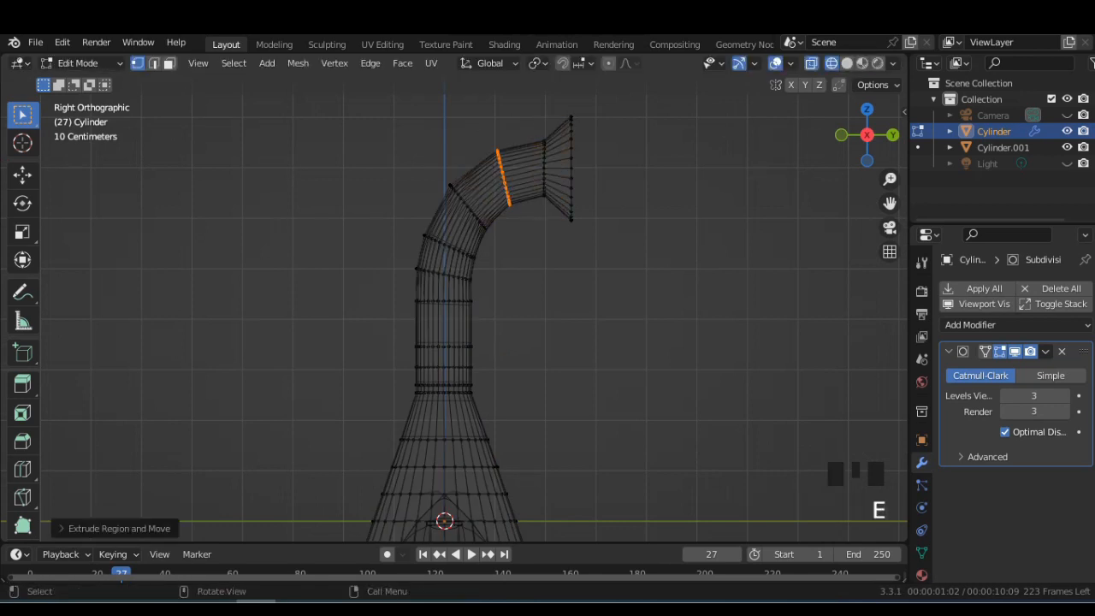
pyautogui.moveTo(435, 171); pyautogui.dragTo(470, 209)
pyautogui.keyDown('shift'); pyautogui.moveTo(462, 203); pyautogui.dragTo(497, 231); pyautogui.keyUp('shift')
pyautogui.press('e')
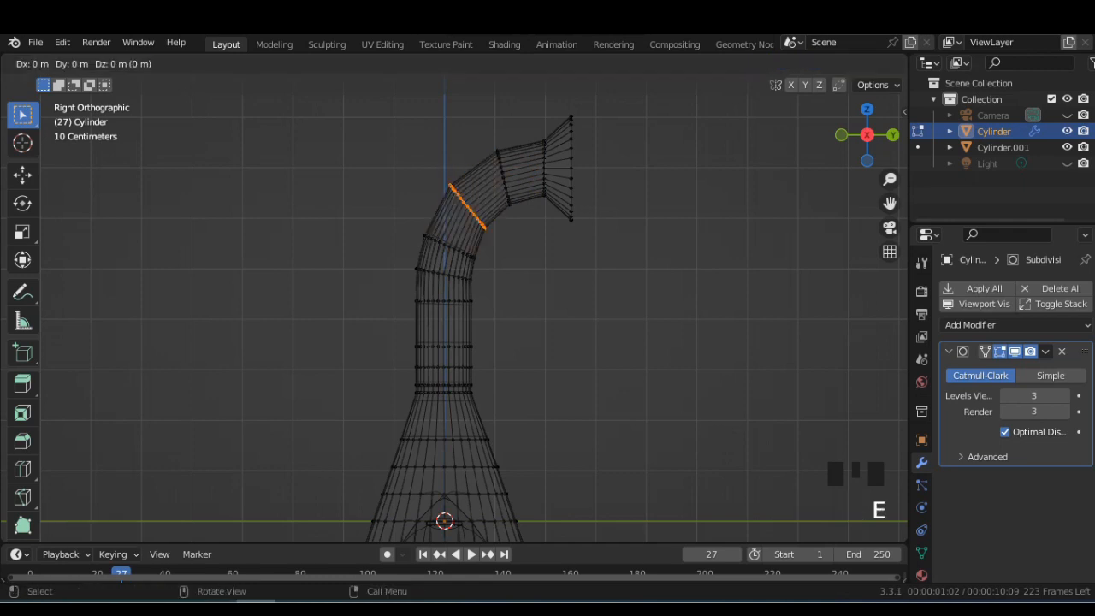
pyautogui.click(495, 229)
pyautogui.scroll(-2, 454, 325)
pyautogui.press('Tab')
pyautogui.moveTo(453, 325); pyautogui.dragTo(513, 308, button='middle')
pyautogui.scroll(2, 513, 308)
pyautogui.moveTo(479, 342)
pyautogui.mouseDown(button='middle')
pyautogui.moveTo(445, 342)
pyautogui.moveTo(513, 342)
pyautogui.moveTo(479, 342)
pyautogui.mouseUp(button='middle')
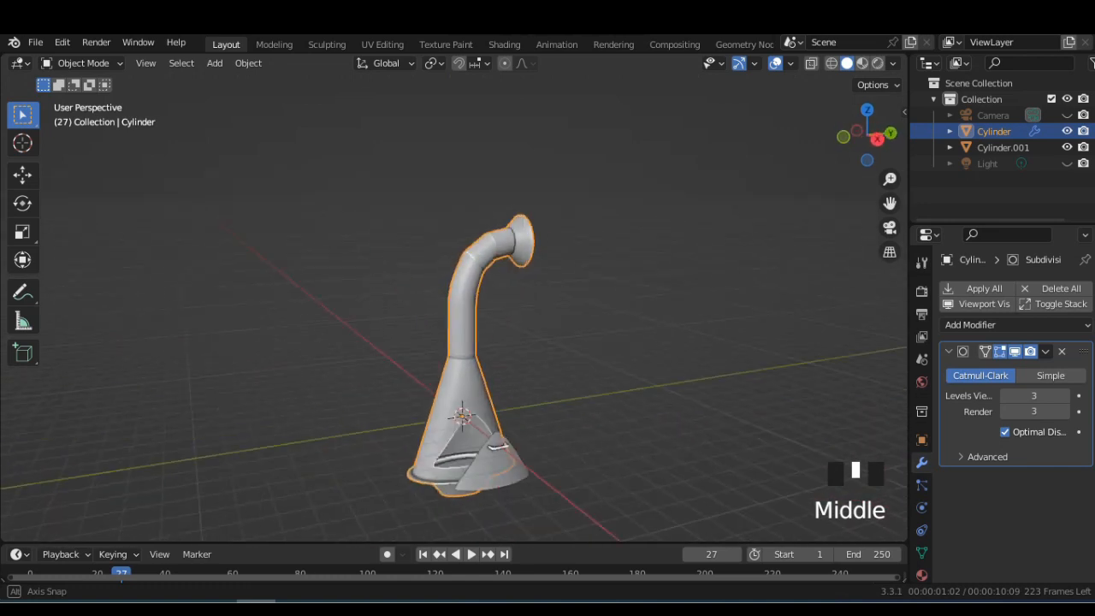
# Move the handled triangular panel about -2.07 m along the global X axis into the opening of the main body
pyautogui.scroll(-2, 479, 343)
pyautogui.scroll(2, 437, 404)
pyautogui.scroll(1, 599, 404)
pyautogui.moveTo(437, 404); pyautogui.dragTo(492, 328, button='middle')
pyautogui.click(867, 135)
pyautogui.click(483, 326)
pyautogui.press('g')
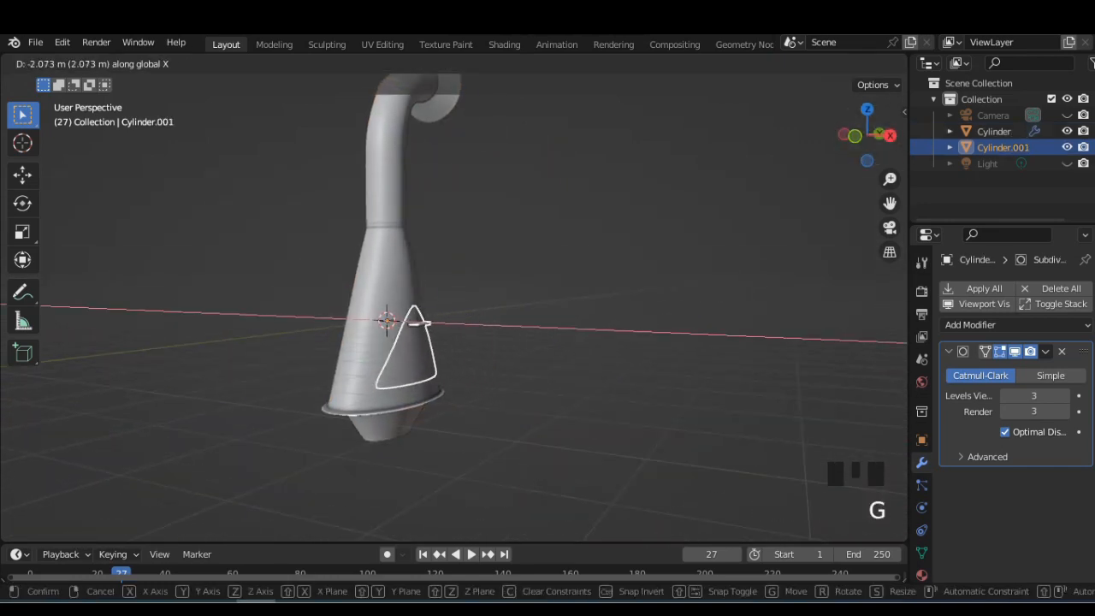
pyautogui.click(420, 323)
# Select the main body and apply its Subdivision Surface modifier
pyautogui.moveTo(385, 325); pyautogui.dragTo(453, 325, button='middle')
pyautogui.scroll(3, 454, 326)
pyautogui.scroll(-2, 454, 325)
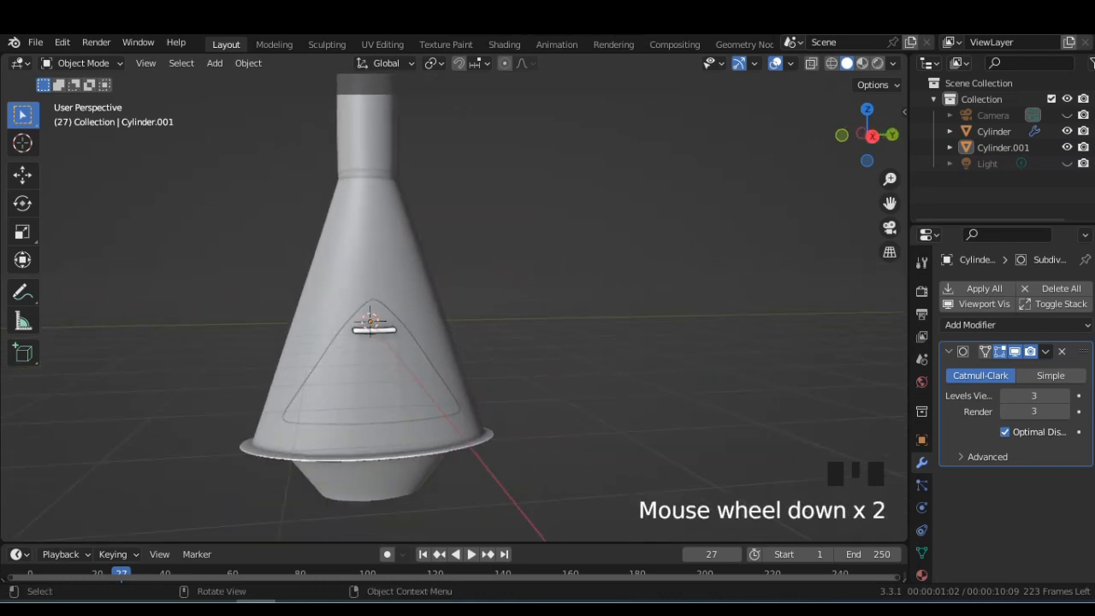
pyautogui.scroll(-3, 454, 325)
pyautogui.click(402, 274)
pyautogui.click(1045, 351)
pyautogui.click(976, 370)
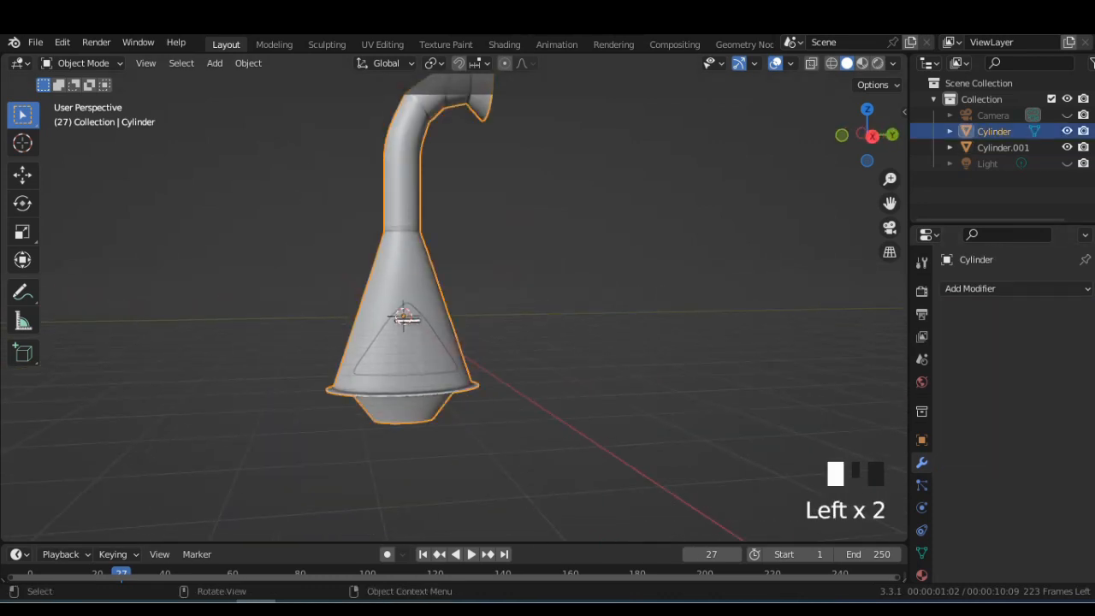